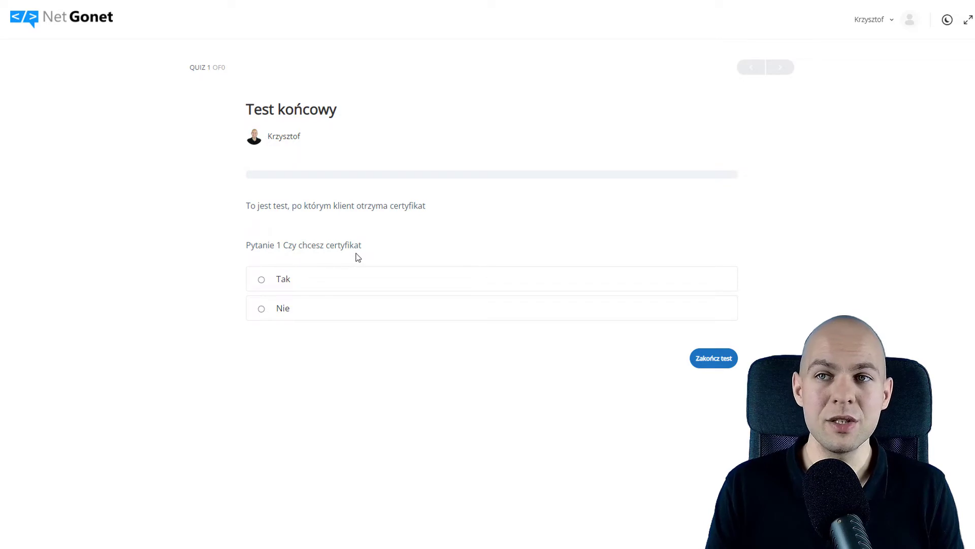
# - Finish the Test końcowy quiz and open the earned certificate for printing
pyautogui.click(709, 360)
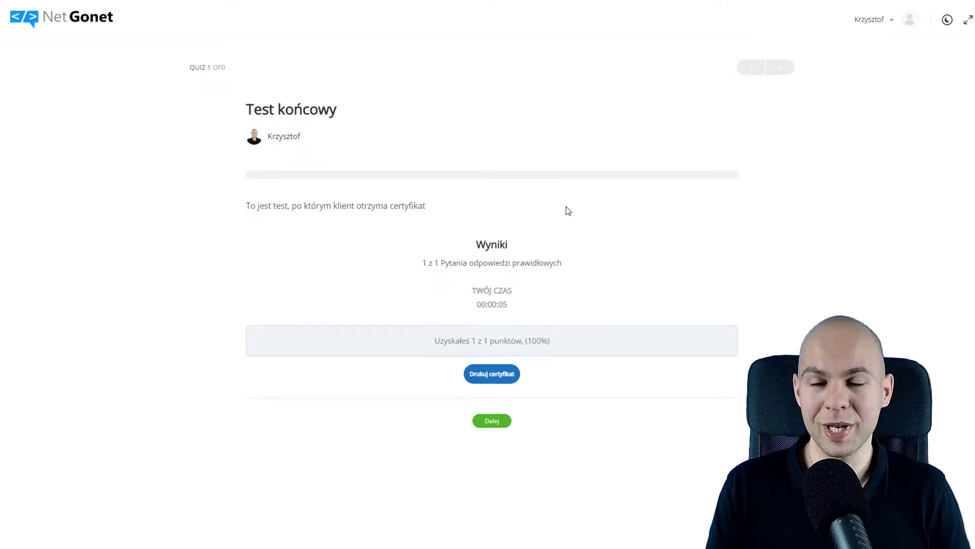
pyautogui.click(481, 375)
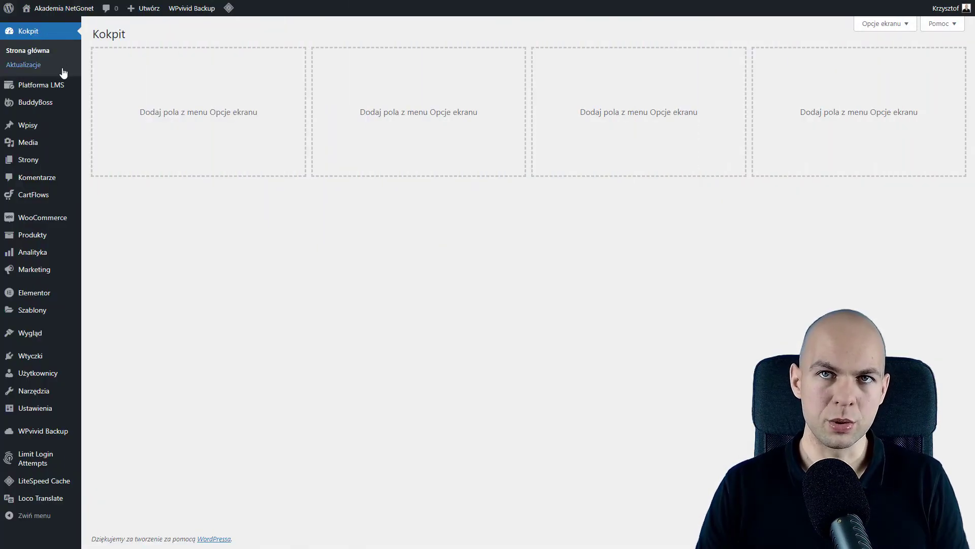
# - Install the LearnDash Certificate Builder add-on from the LearnDash add-ons list and activate it
pyautogui.moveTo(18, 90)
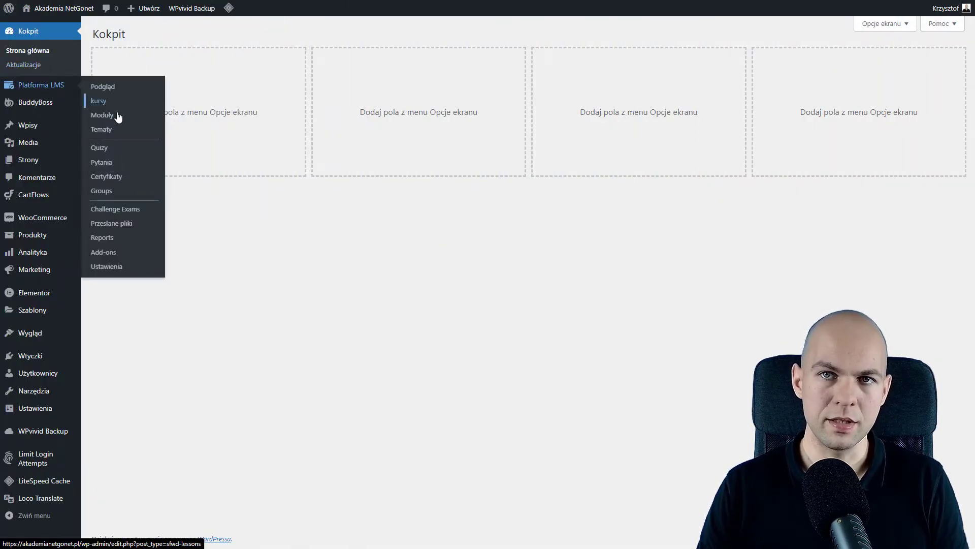
pyautogui.click(104, 252)
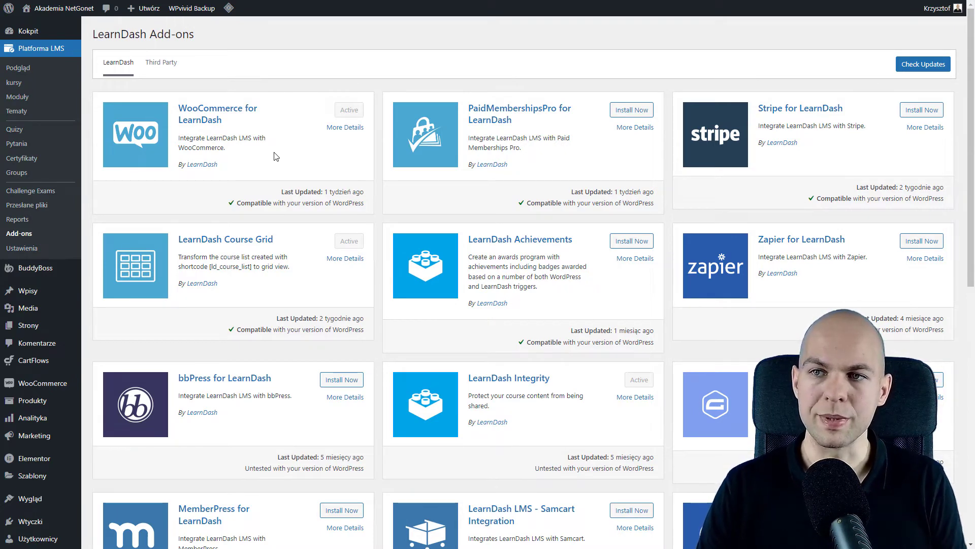
pyautogui.scroll(-4, 342, 216)
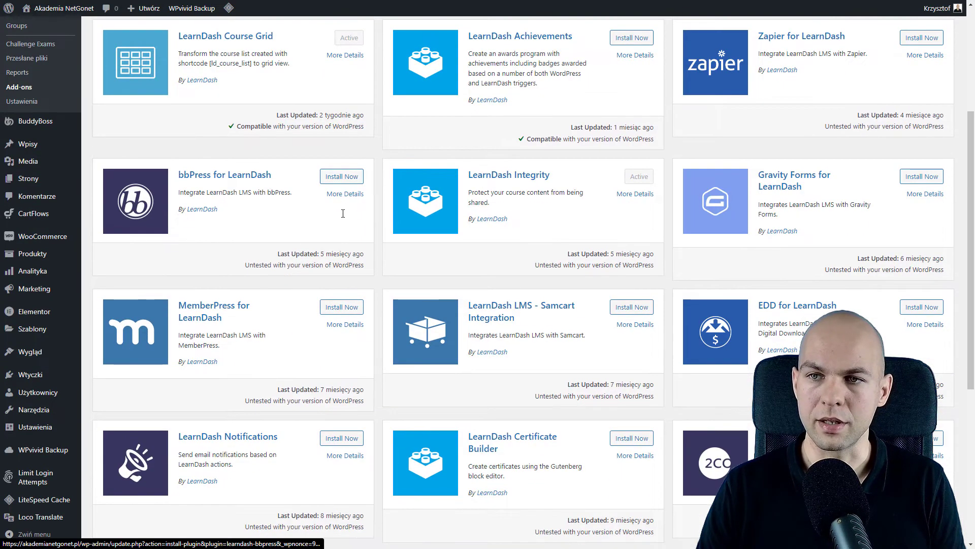
pyautogui.hotkey('ctrl', 'f')
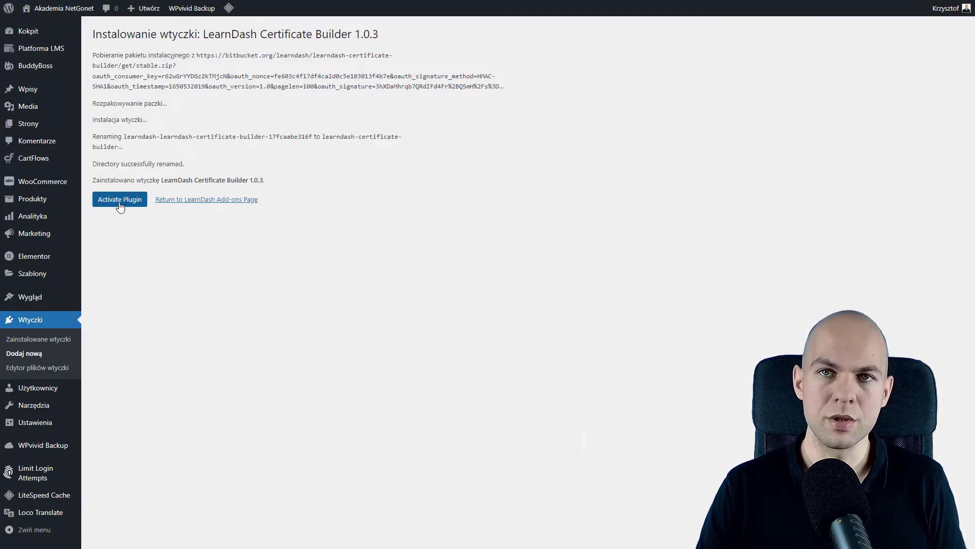
pyautogui.click(120, 203)
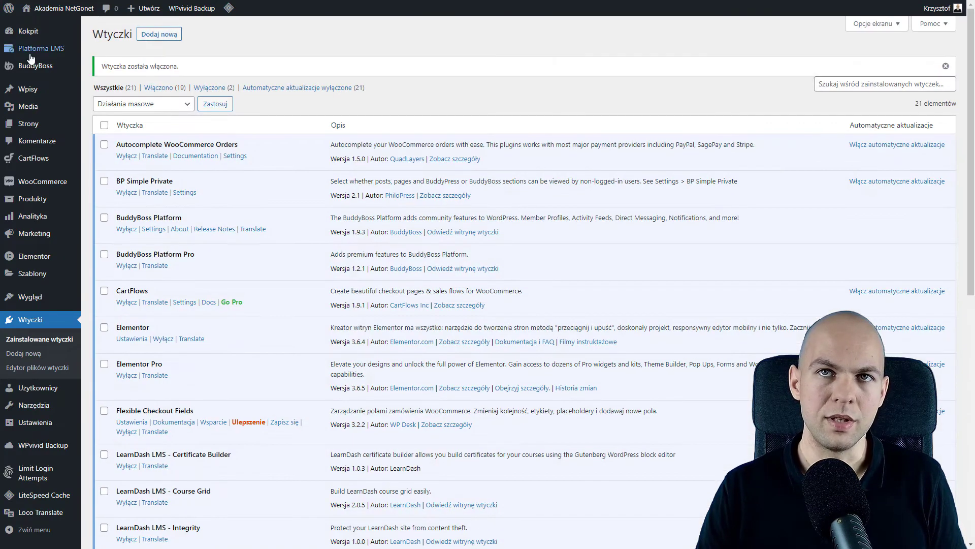
# - Create a new LearnDash certificate titled "Certyfikat bezpłatny kurs" and publish it
pyautogui.moveTo(42, 53)
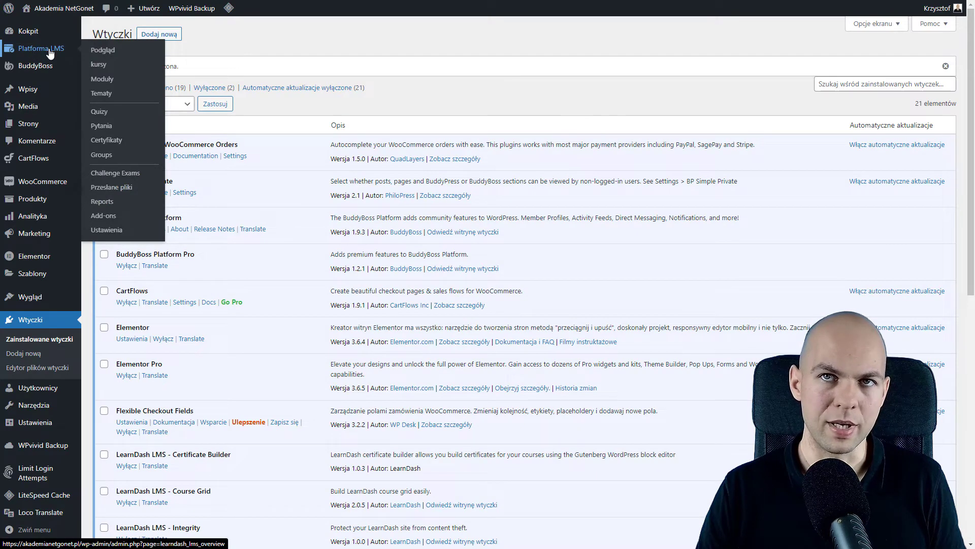
pyautogui.click(106, 144)
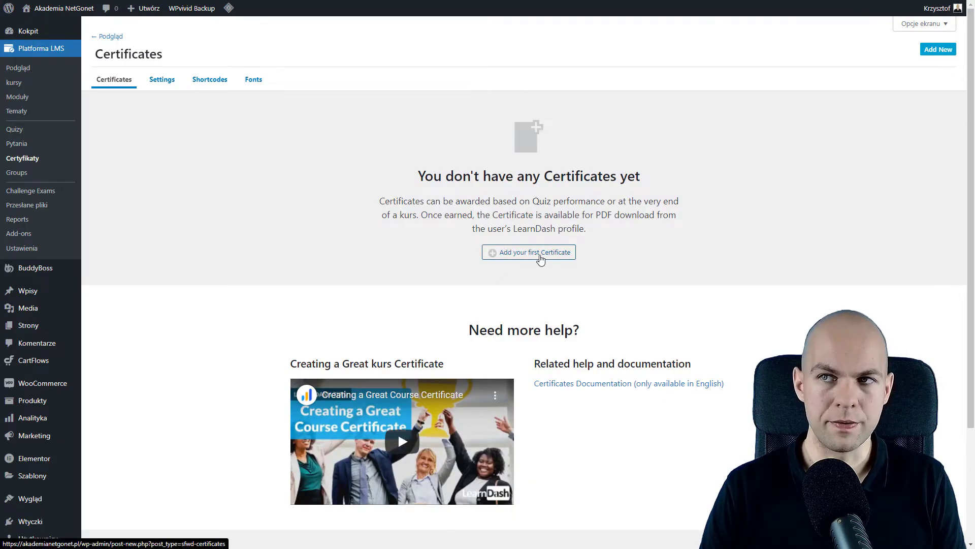
pyautogui.click(540, 259)
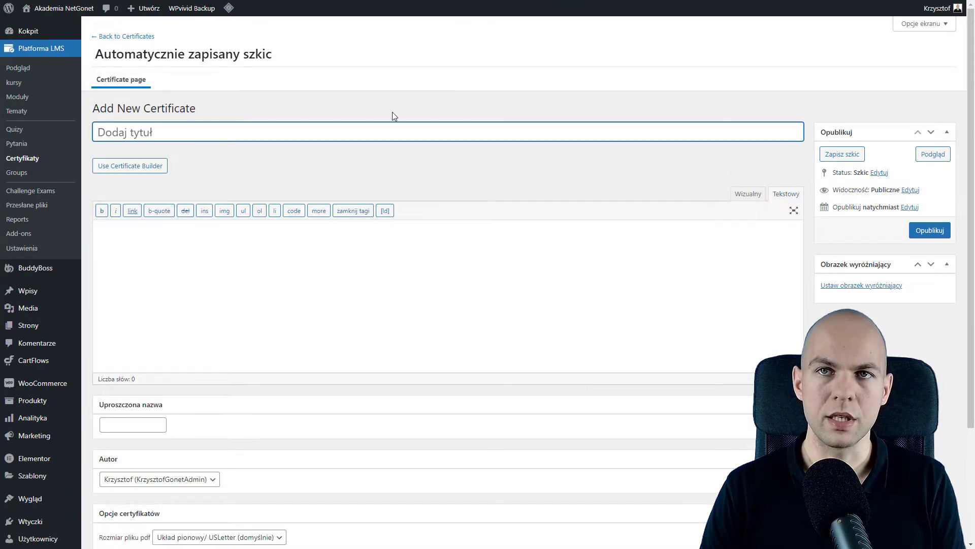
pyautogui.write('C')
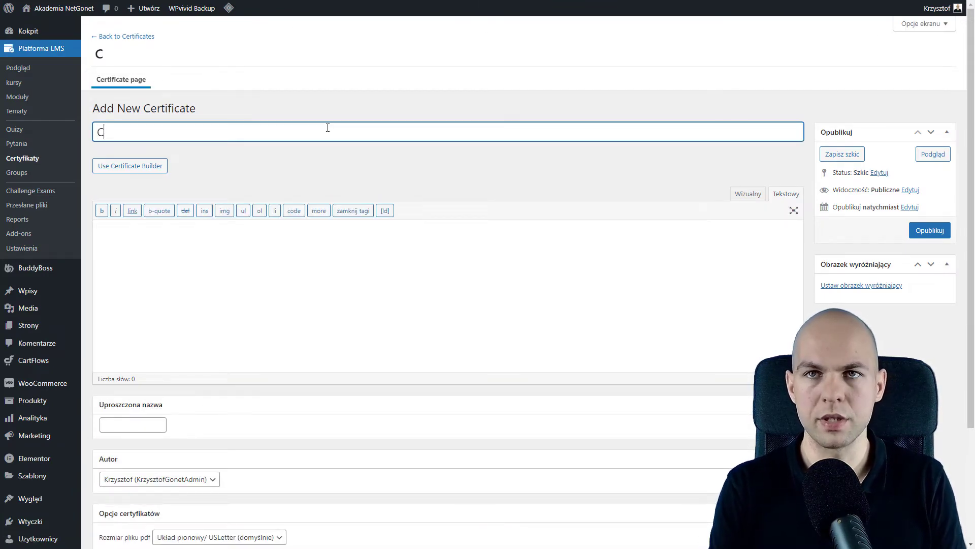
pyautogui.write('er')
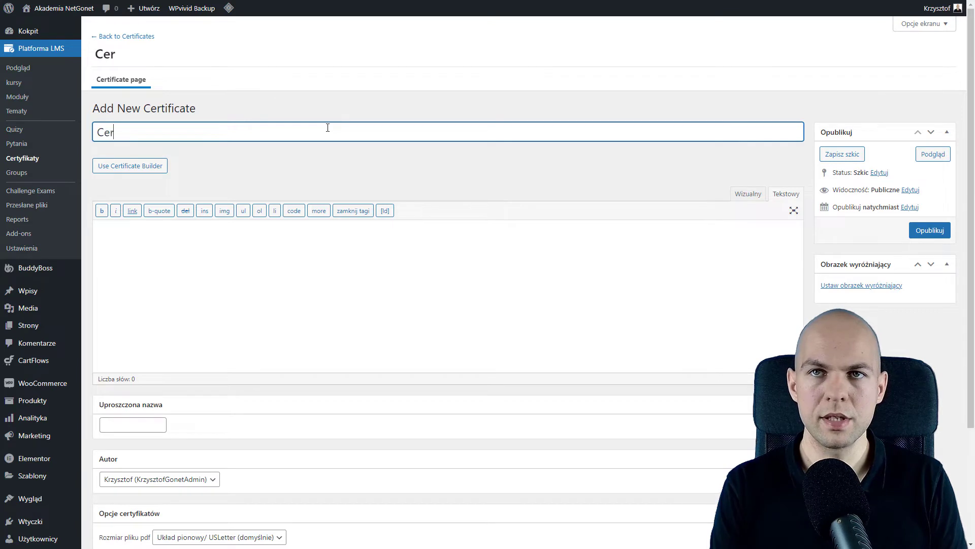
pyautogui.write('tyfikat bezpłatn')
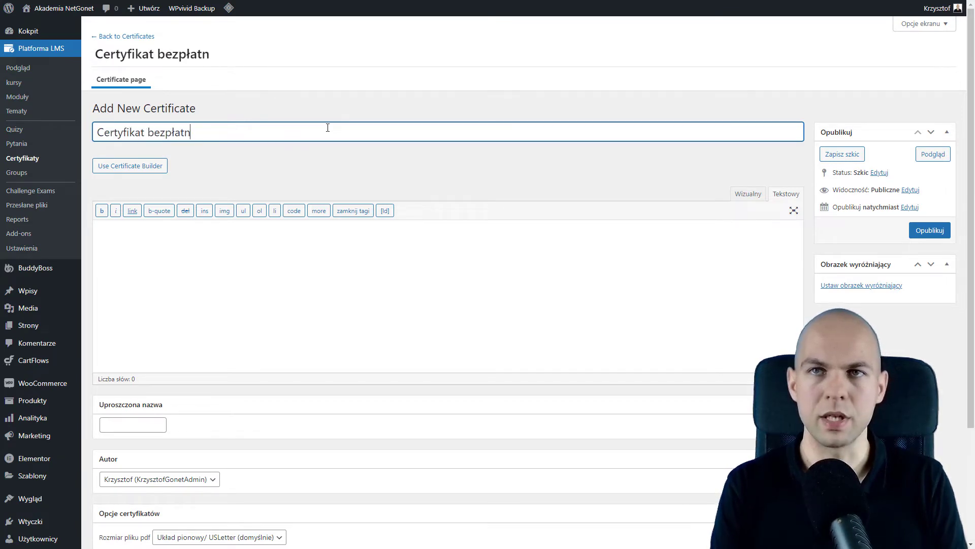
pyautogui.write('y kurs')
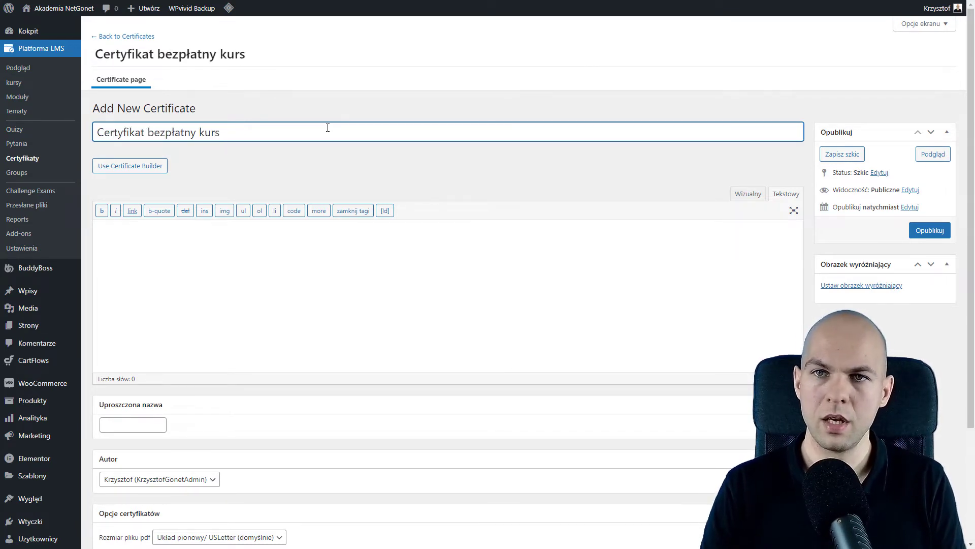
pyautogui.click(930, 230)
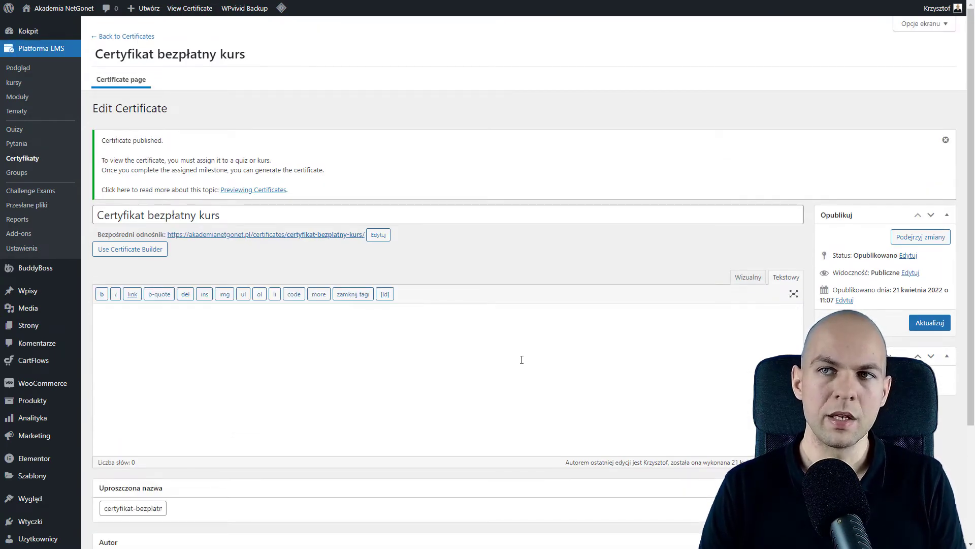
# - Open the certificate in the Certificate Builder and upload Certyfikat.jpg from the desktop for the certificate background
pyautogui.click(125, 253)
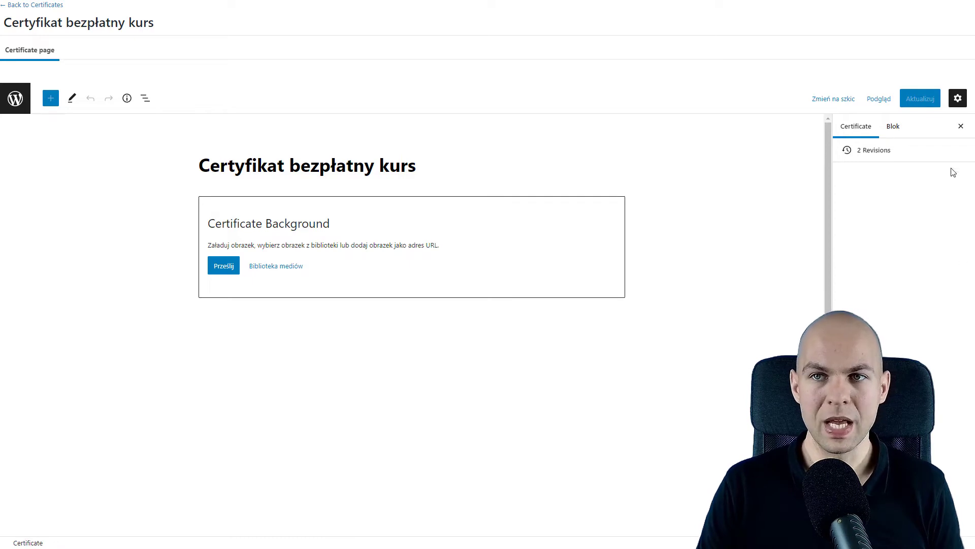
pyautogui.click(222, 270)
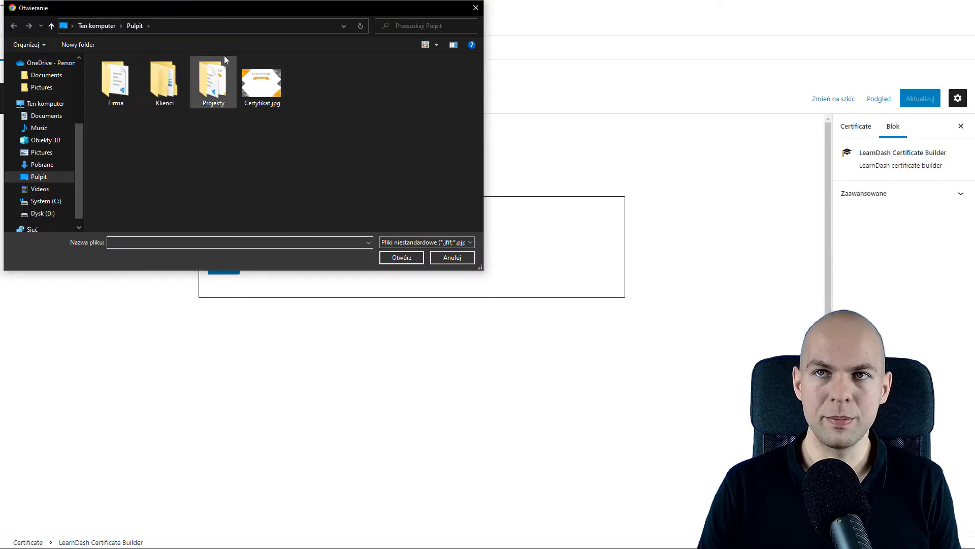
pyautogui.click(262, 92)
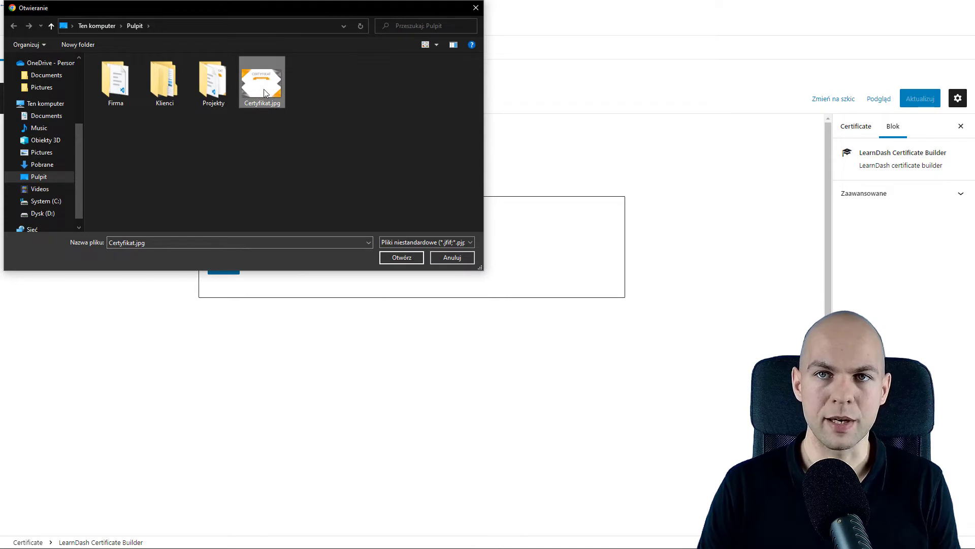
pyautogui.click(396, 258)
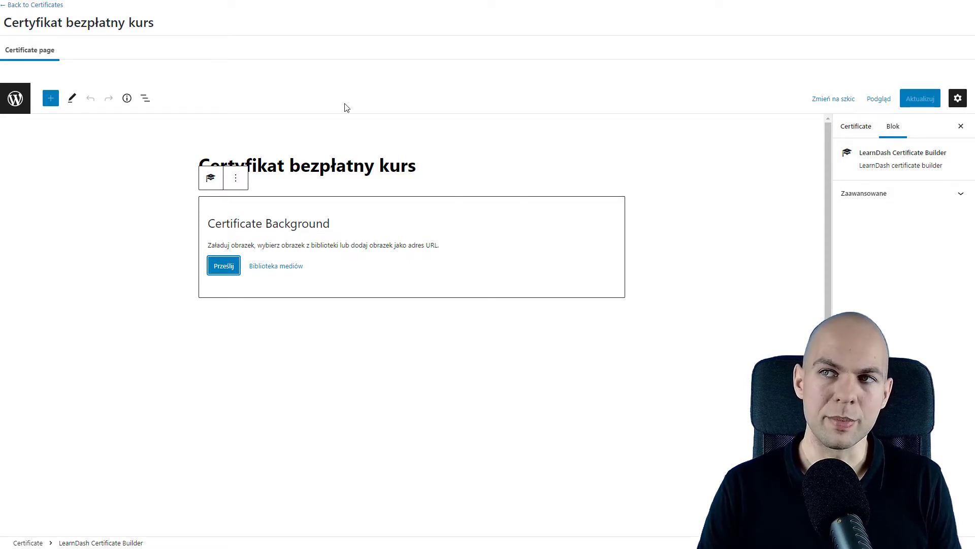
pyautogui.click(603, 331)
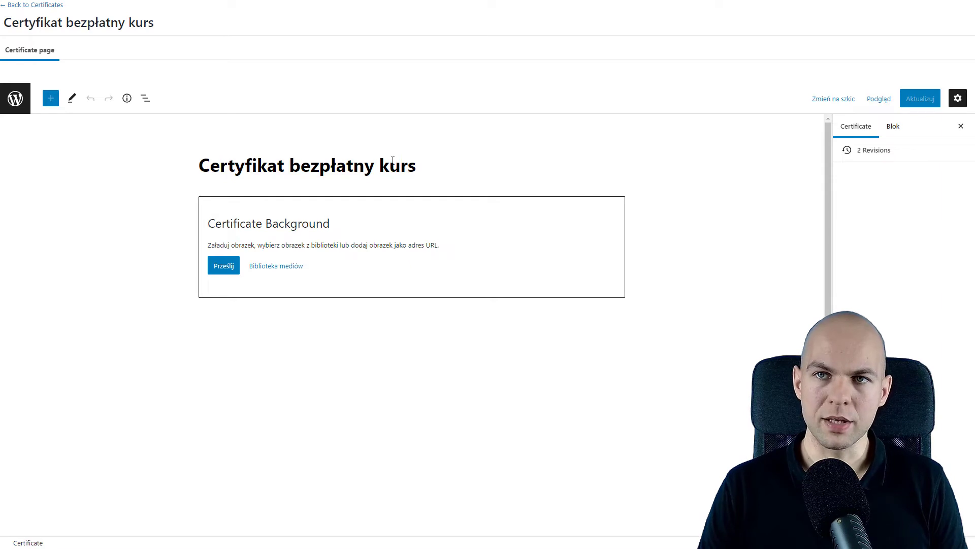
# - Set the Certyfikat image from the media library as the certificate background
pyautogui.click(280, 270)
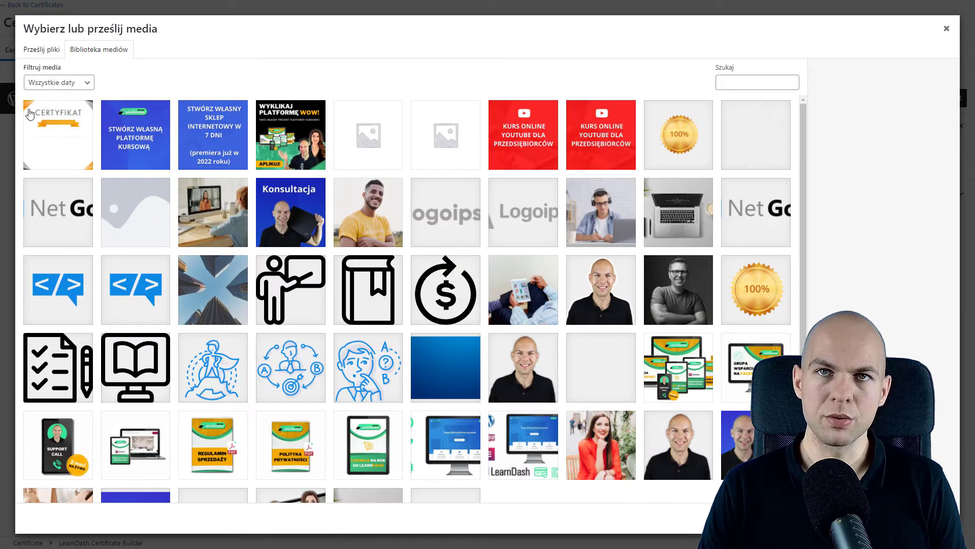
pyautogui.click(48, 141)
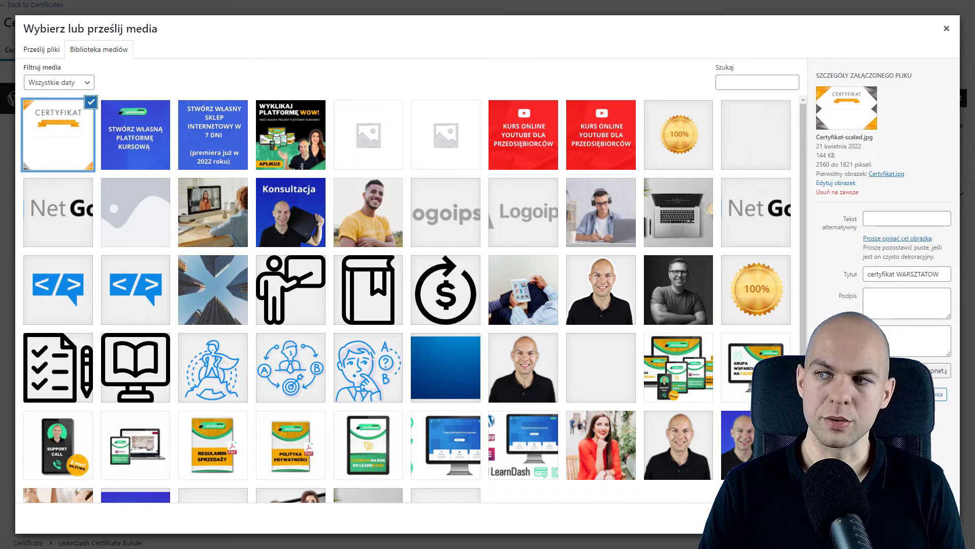
pyautogui.click(930, 518)
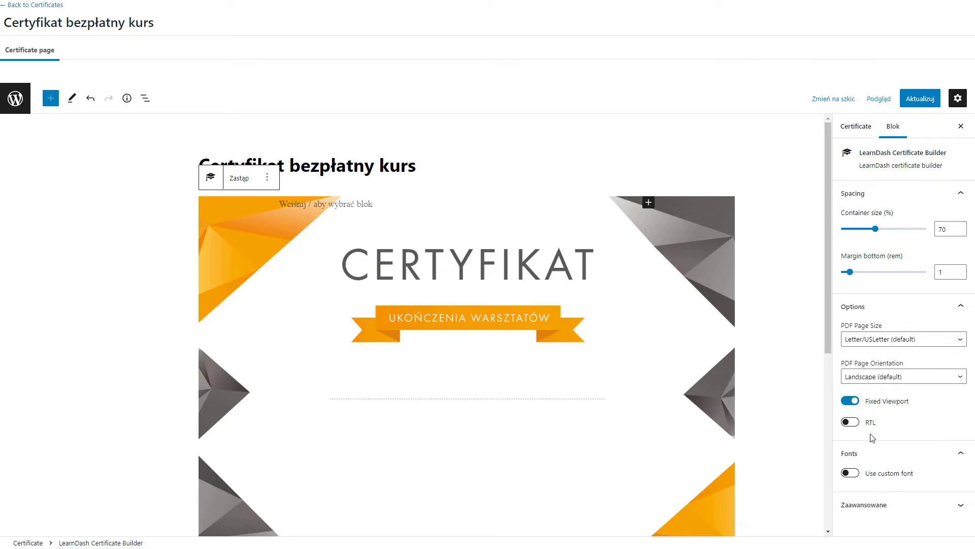
# - Set the certificate's PDF page size to A4 and its page orientation to Landscape
pyautogui.click(893, 340)
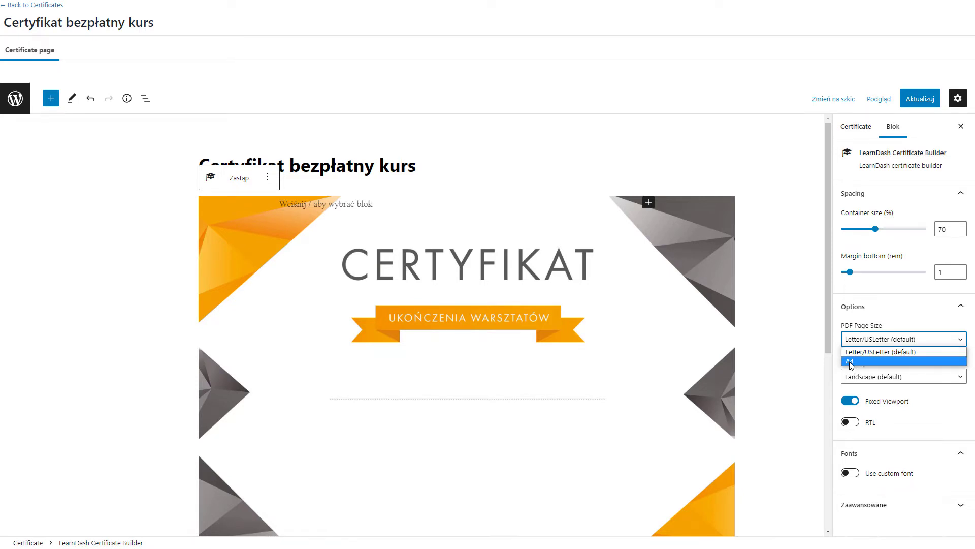
pyautogui.click(876, 360)
pyautogui.click(906, 380)
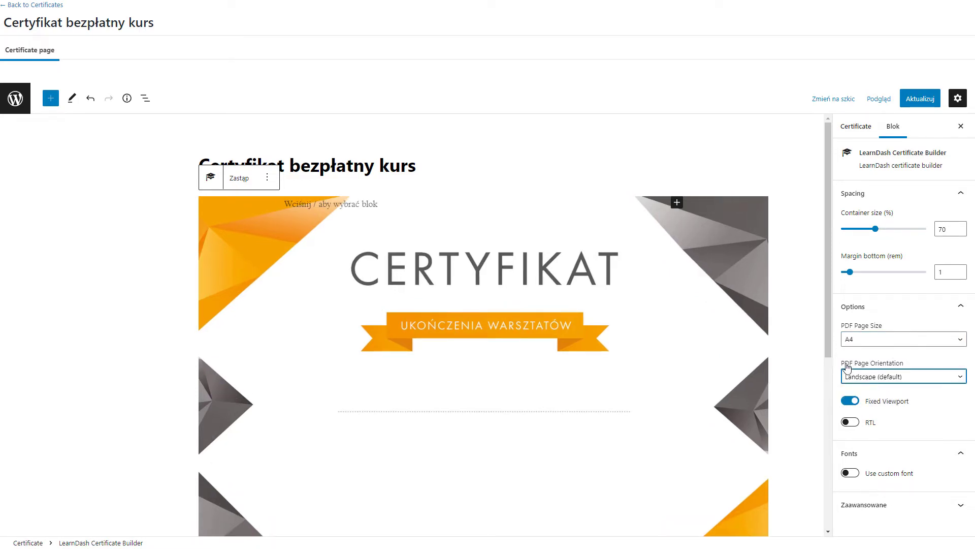
pyautogui.click(897, 380)
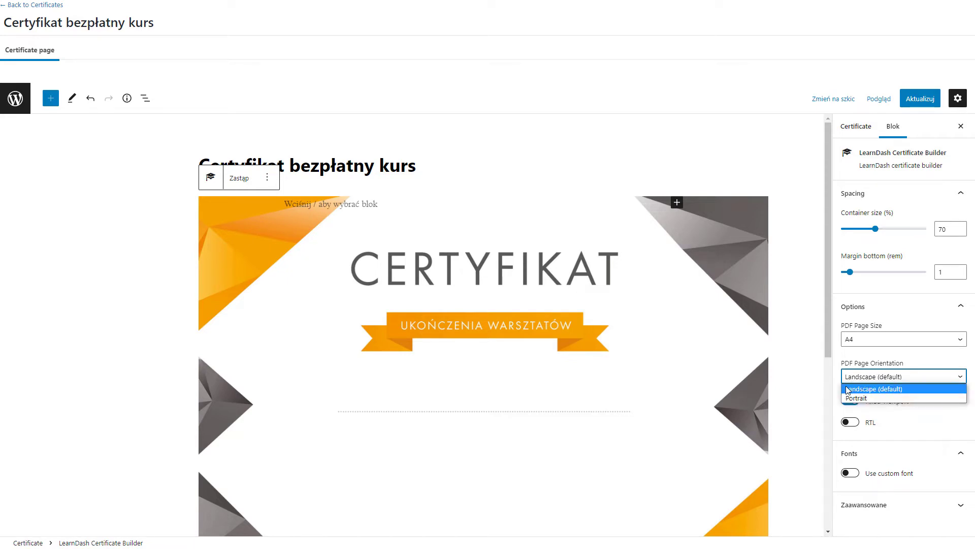
pyautogui.click(869, 399)
pyautogui.click(873, 382)
pyautogui.click(877, 387)
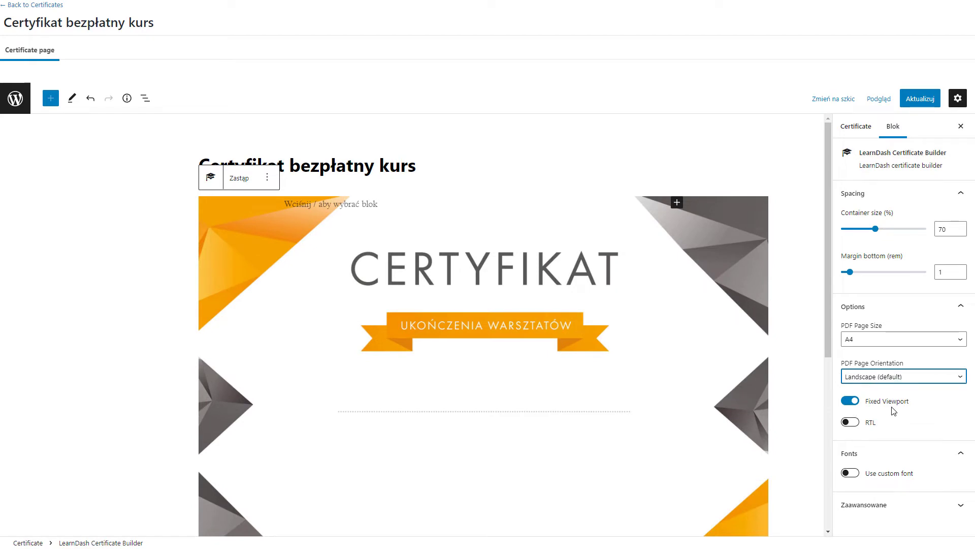
# - Try the custom font option for the certificate and look through its font families
pyautogui.click(857, 476)
pyautogui.scroll(-1, 877, 449)
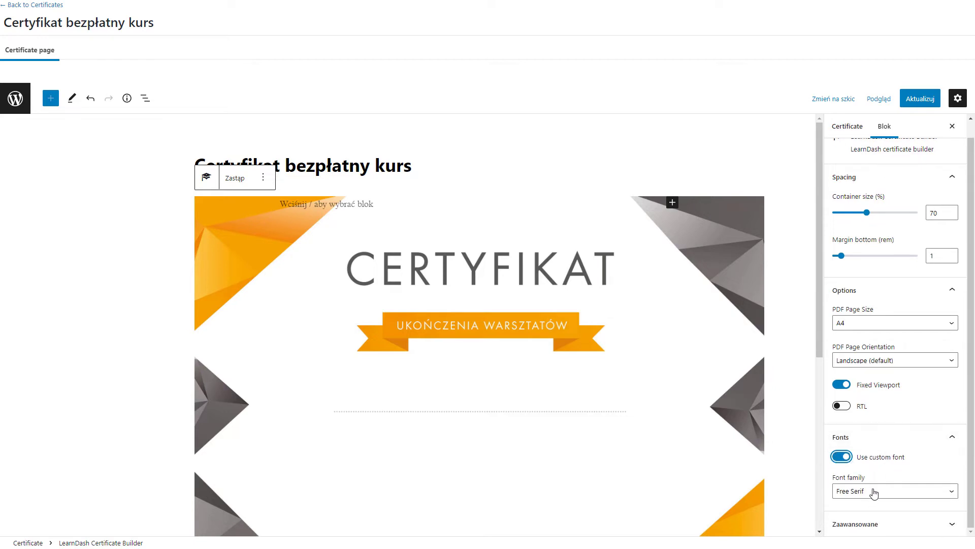
pyautogui.click(863, 492)
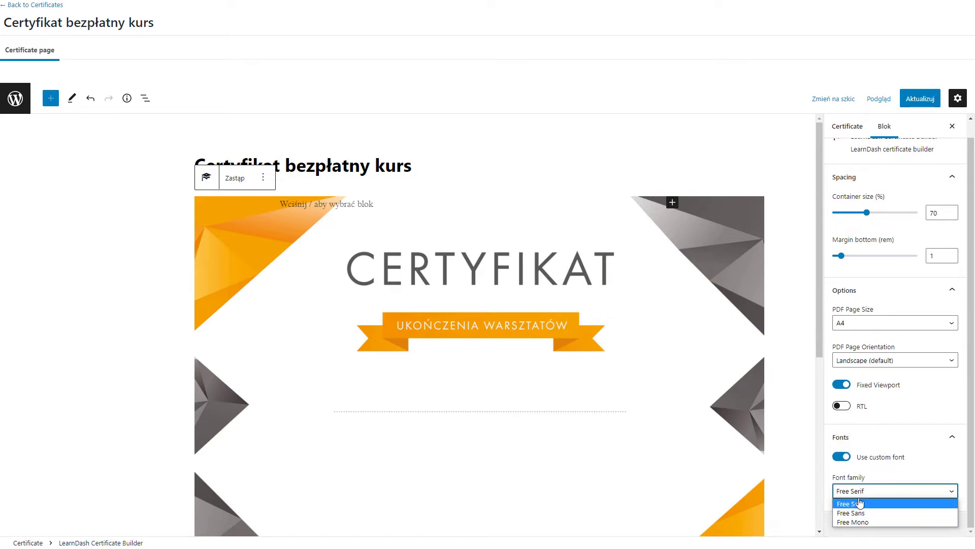
pyautogui.click(842, 456)
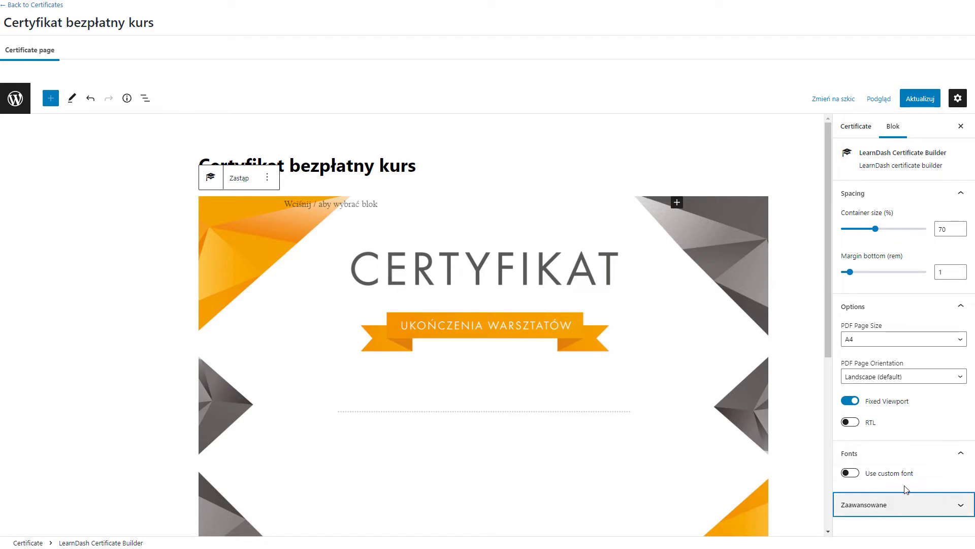
pyautogui.hotkey('ctrl', 'z')
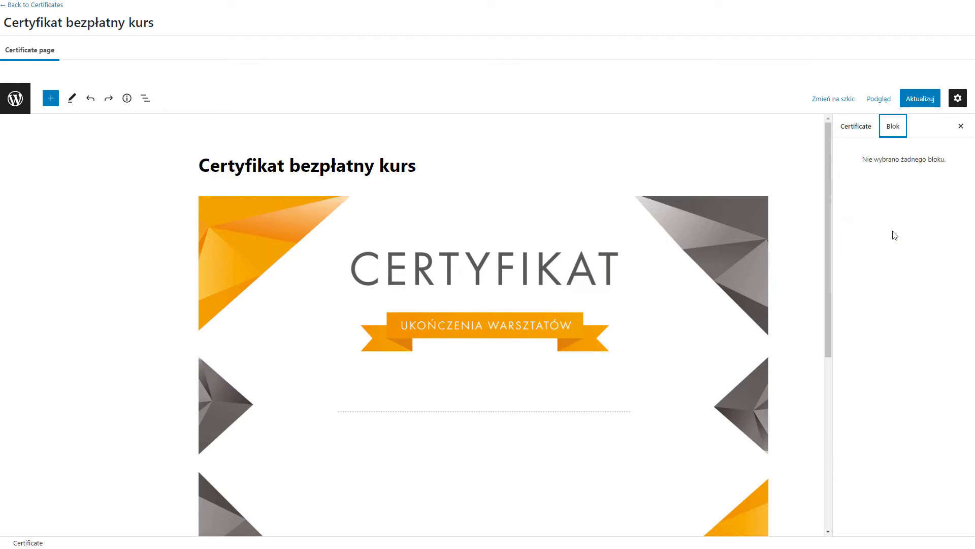
# - Insert a spacer block (Odstęp) at the start of the certificate and stretch it to about 330 px high, ending below the orange ribbon
pyautogui.click(669, 198)
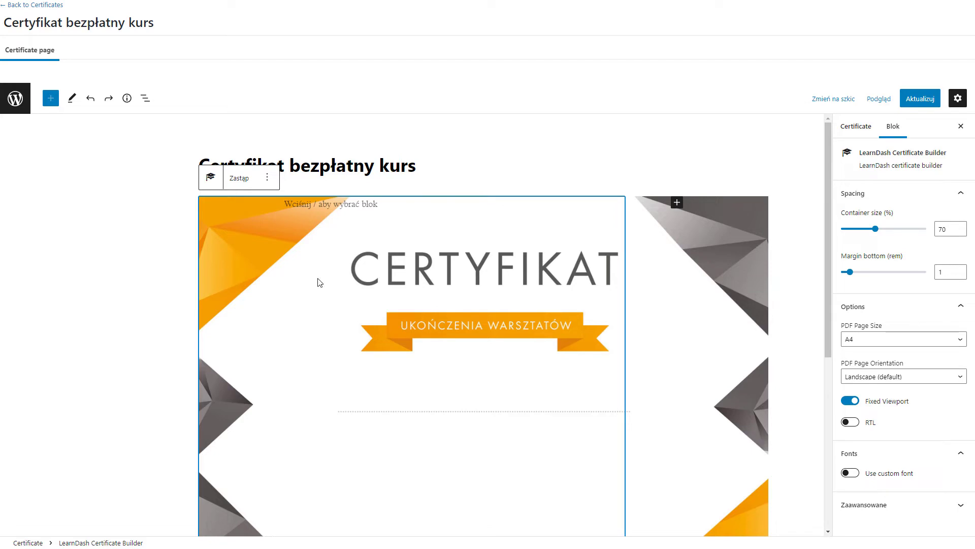
pyautogui.click(677, 203)
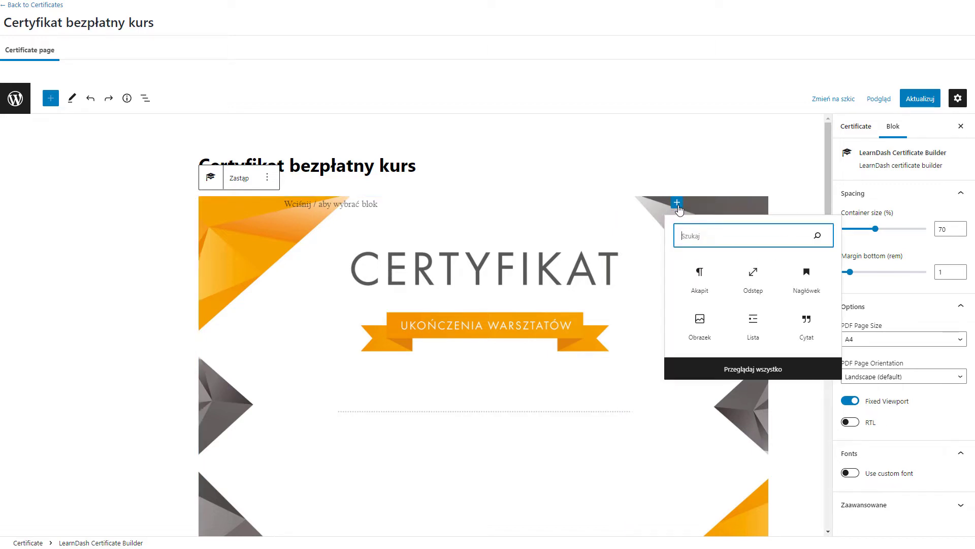
pyautogui.click(754, 287)
pyautogui.moveTo(485, 248); pyautogui.dragTo(484, 363)
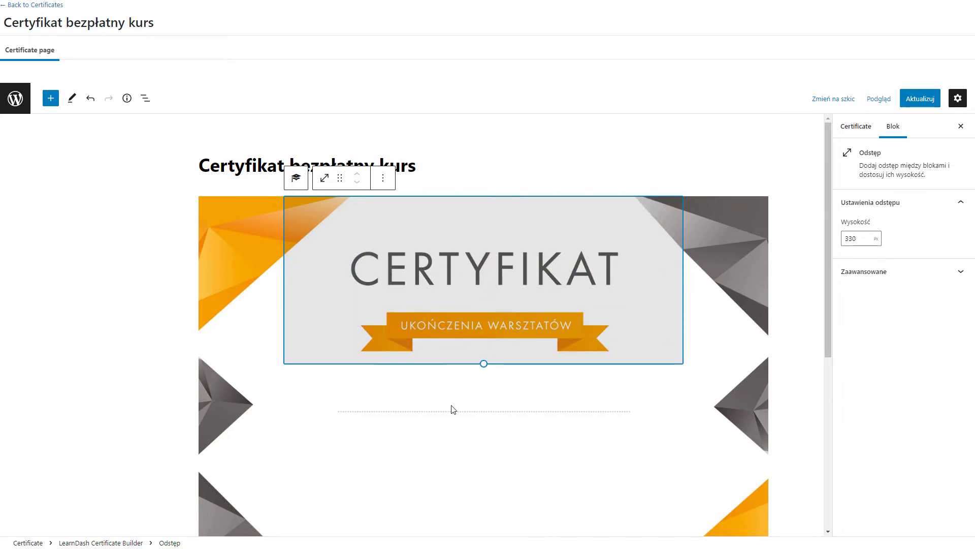
pyautogui.click(517, 436)
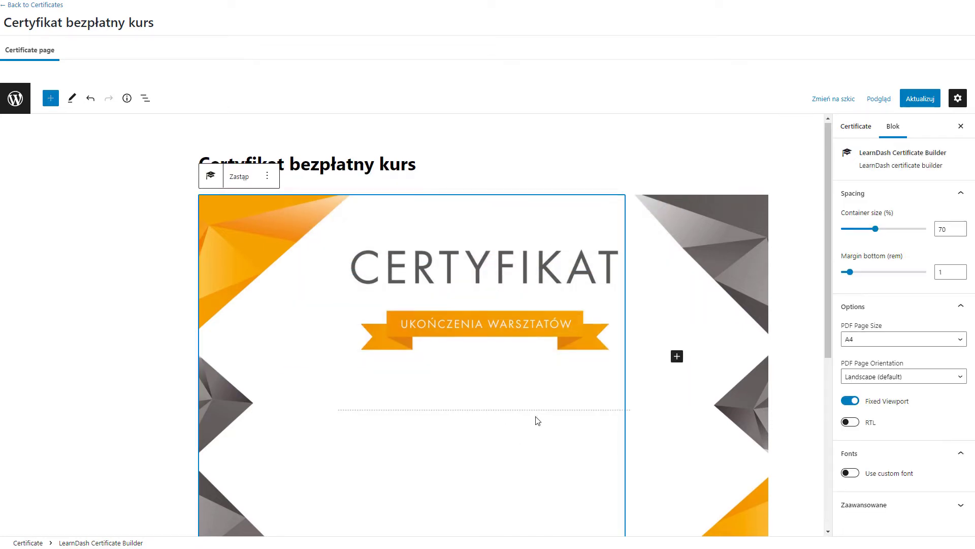
# - Insert a LearnDash User meta block below the spacer on the certificate
pyautogui.scroll(-1, 610, 366)
pyautogui.click(677, 308)
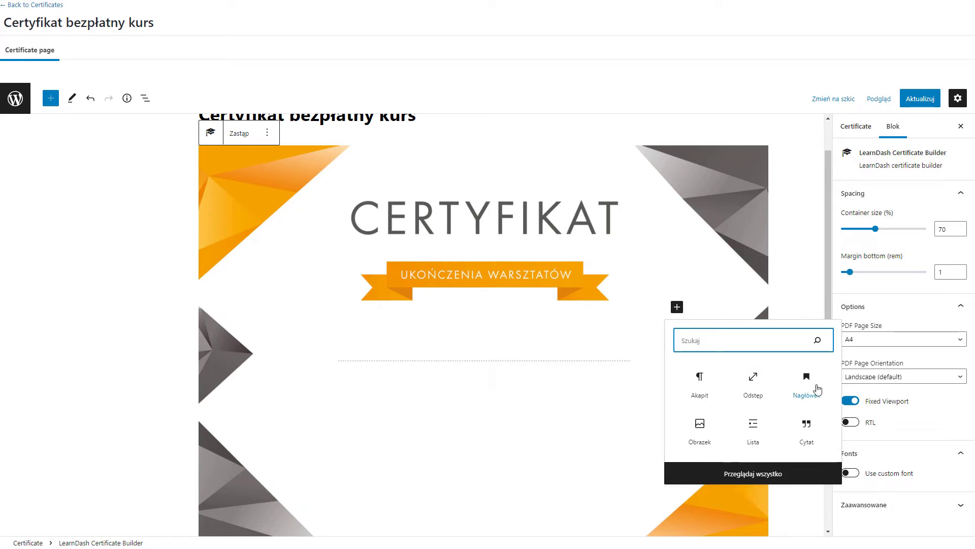
pyautogui.write('learn')
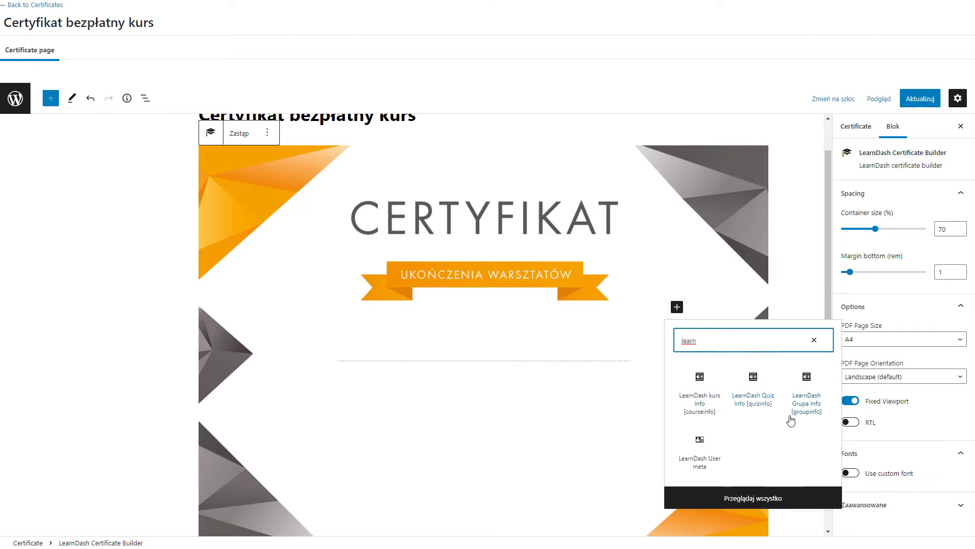
pyautogui.click(700, 462)
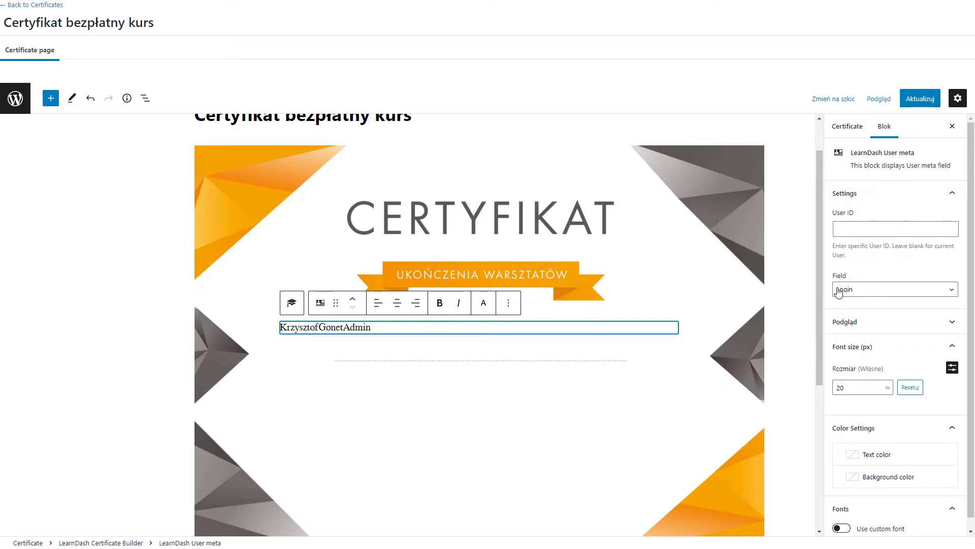
# - Try the Imię and Nazwisko fields for the user meta block, and set its field to User First and Last Name
pyautogui.click(857, 292)
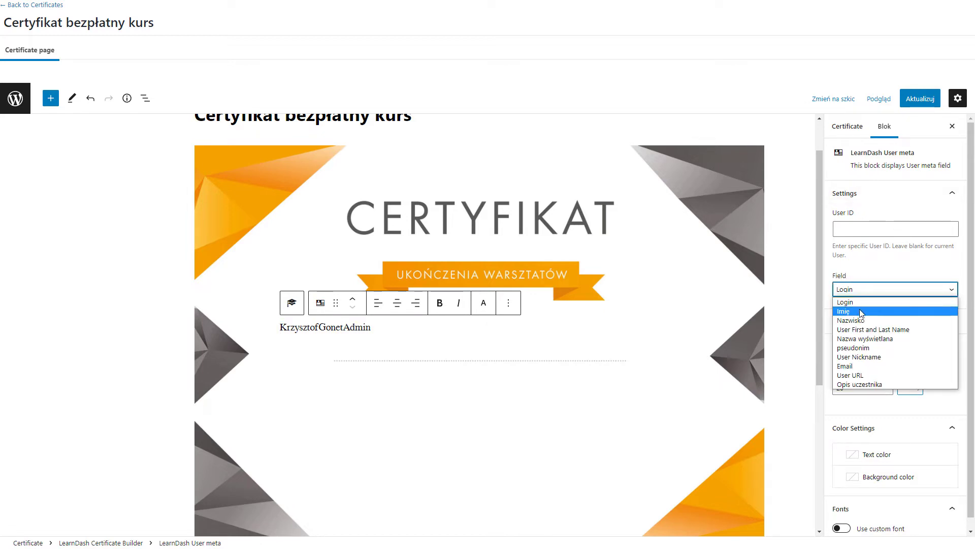
pyautogui.click(864, 311)
pyautogui.click(876, 292)
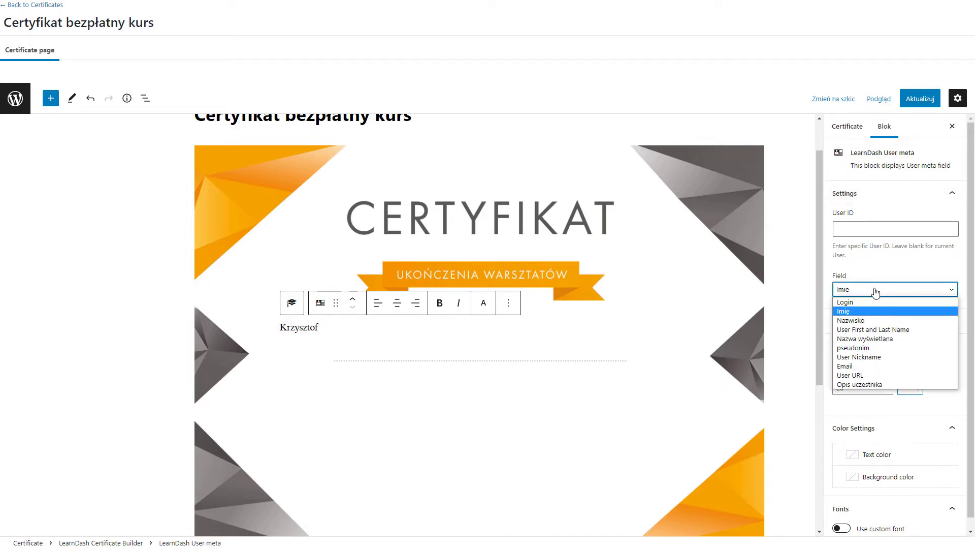
pyautogui.click(874, 320)
pyautogui.click(884, 290)
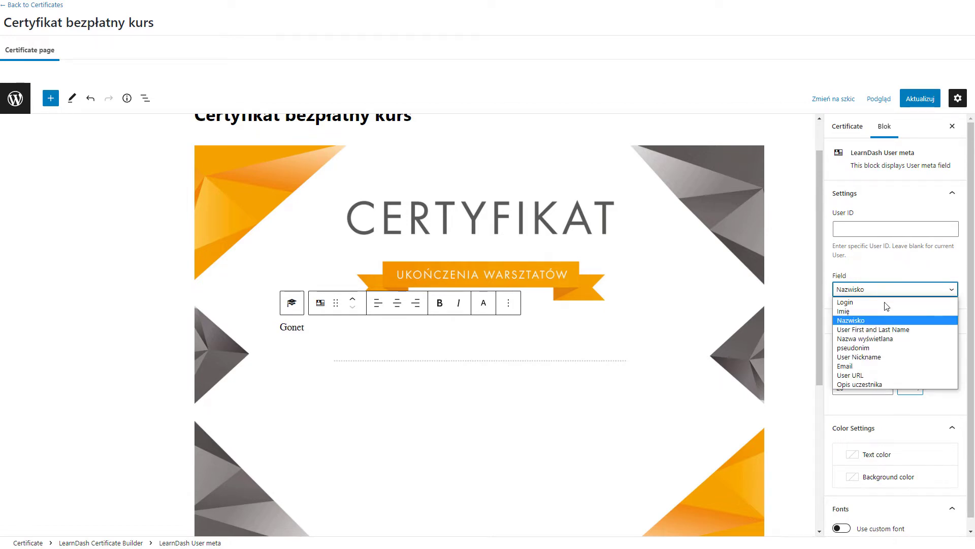
pyautogui.click(862, 332)
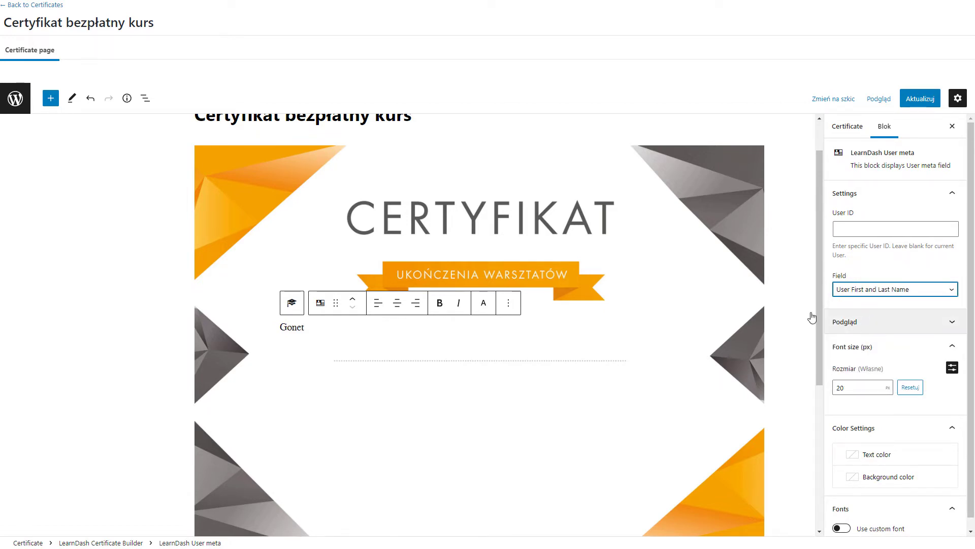
pyautogui.click(894, 289)
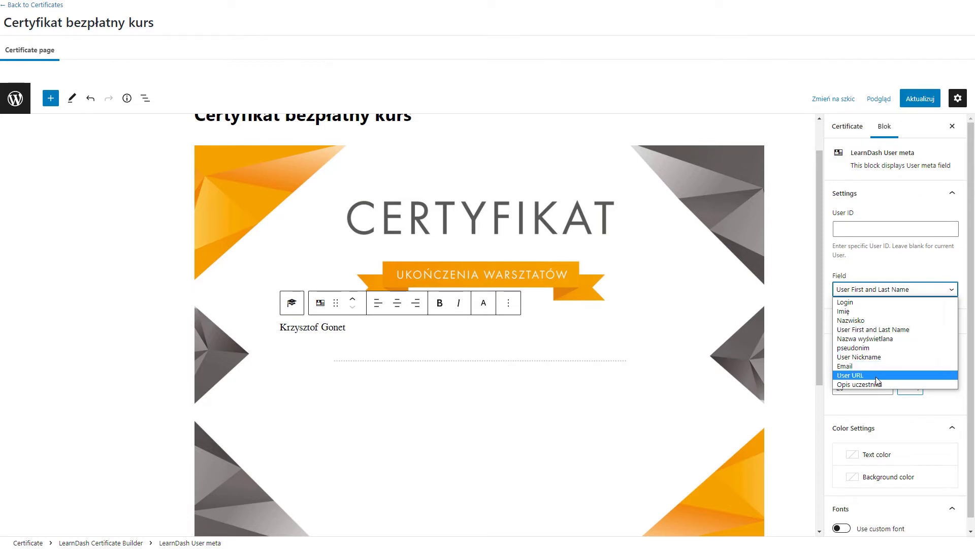
pyautogui.click(886, 290)
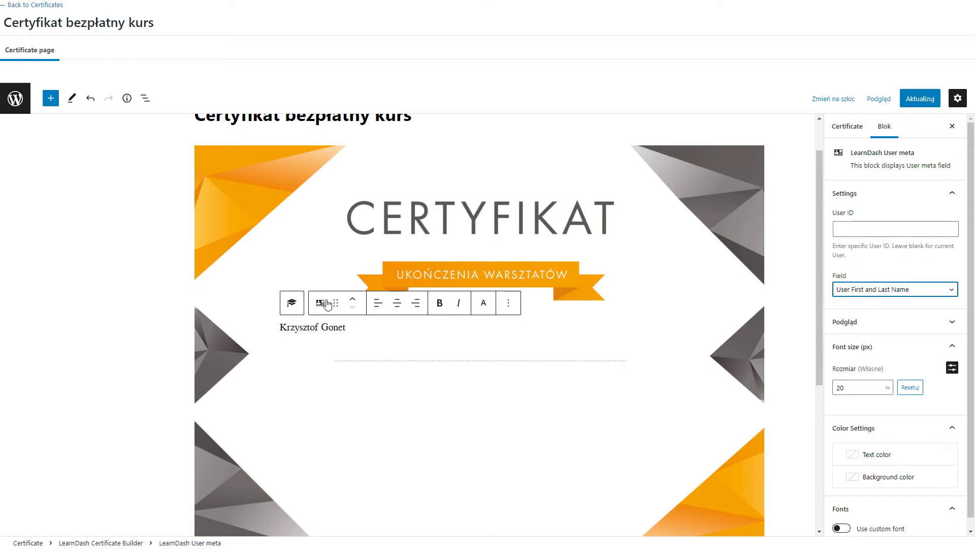
# - Center the participant name block and set its font size to 28 px, trying 24 and 26 px on the way
pyautogui.click(396, 304)
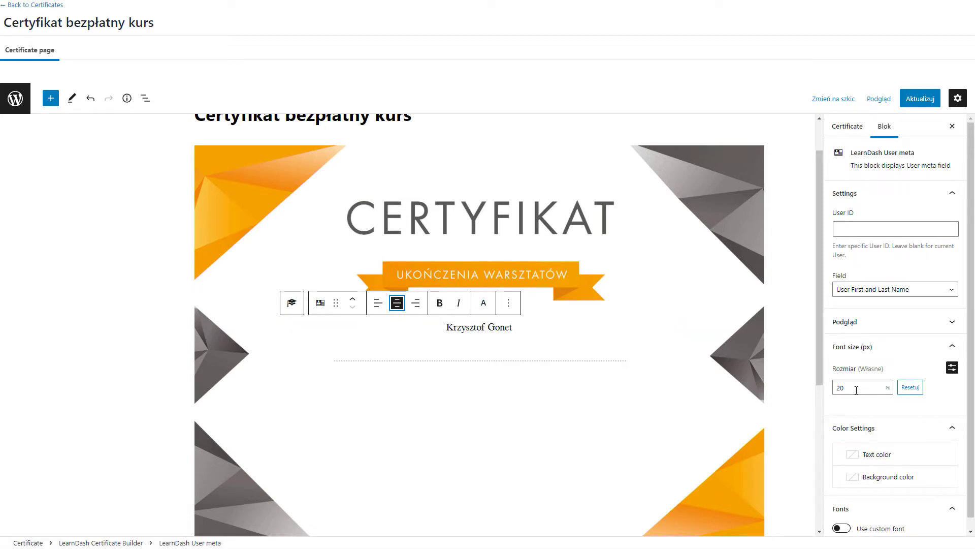
pyautogui.doubleClick(840, 387)
pyautogui.write('24')
pyautogui.moveTo(863, 388); pyautogui.dragTo(809, 387)
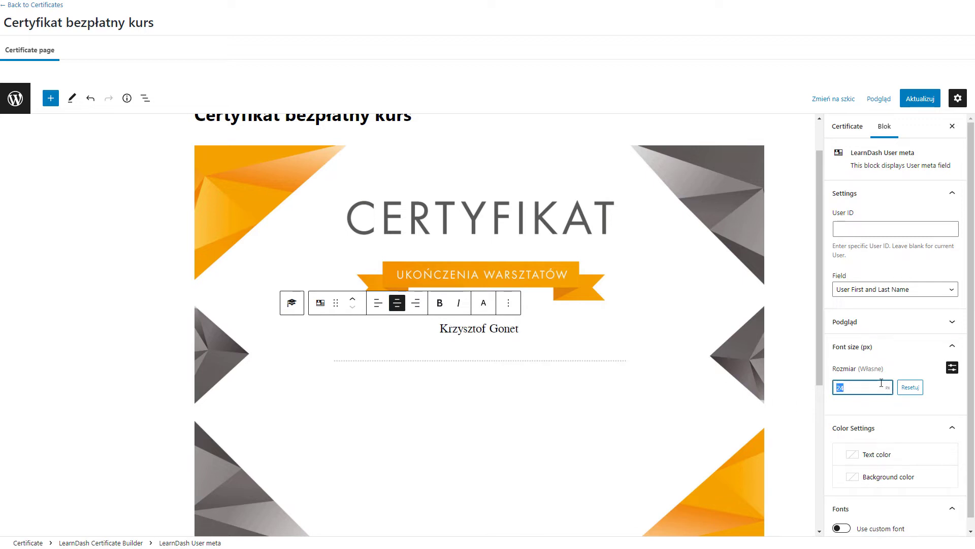
pyautogui.write('26')
pyautogui.press('BackSpace')
pyautogui.write('8')
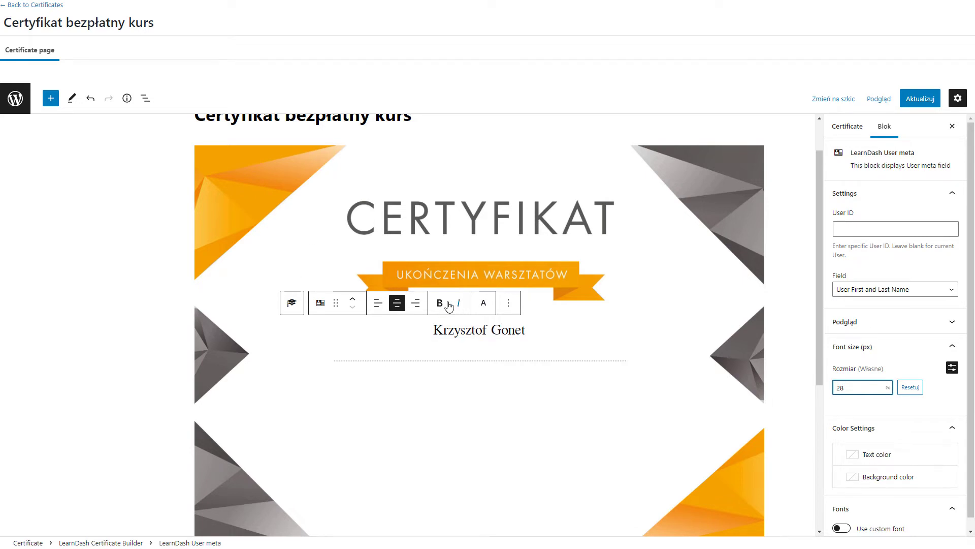
pyautogui.scroll(1, 782, 300)
pyautogui.click(782, 299)
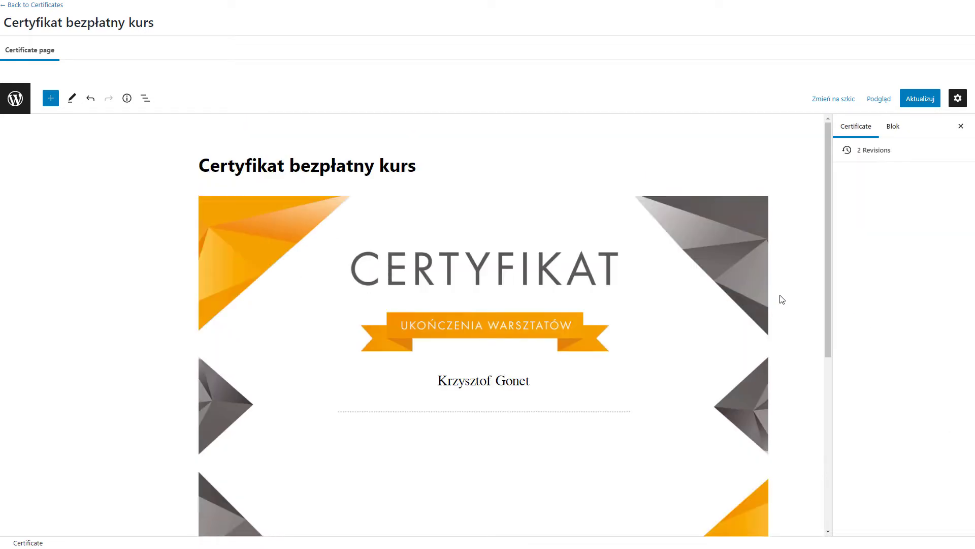
# - Insert a spacer block (Odstęp) below the participant's name
pyautogui.click(693, 301)
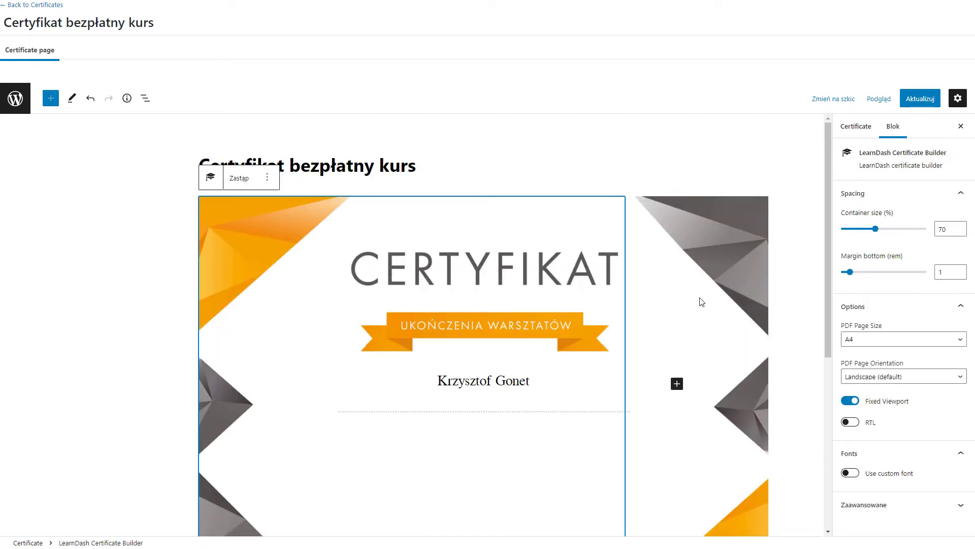
pyautogui.click(677, 384)
pyautogui.click(750, 262)
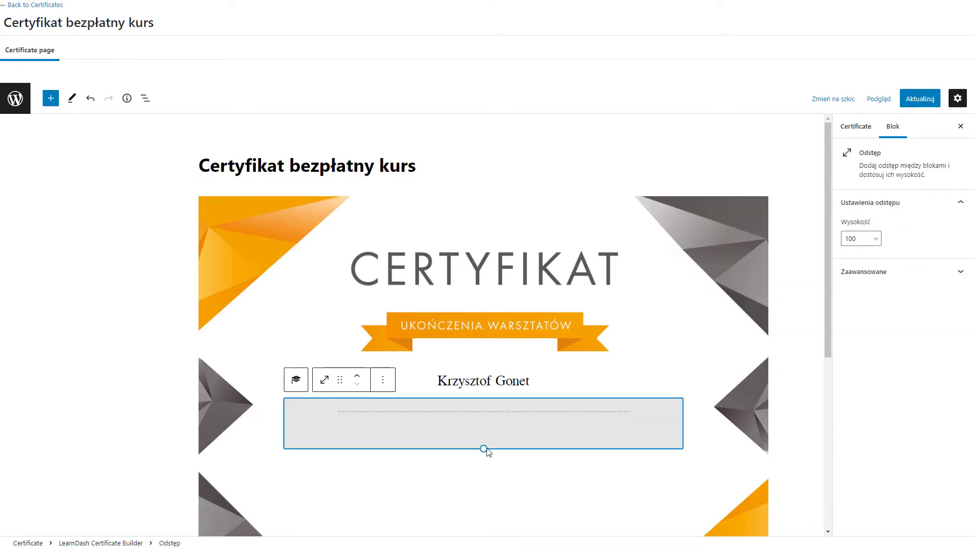
pyautogui.click(482, 465)
# - Insert a LearnDash kurs Info [courseinfo] block below the second spacer and make it show kurs Completed On (date)
pyautogui.click(677, 443)
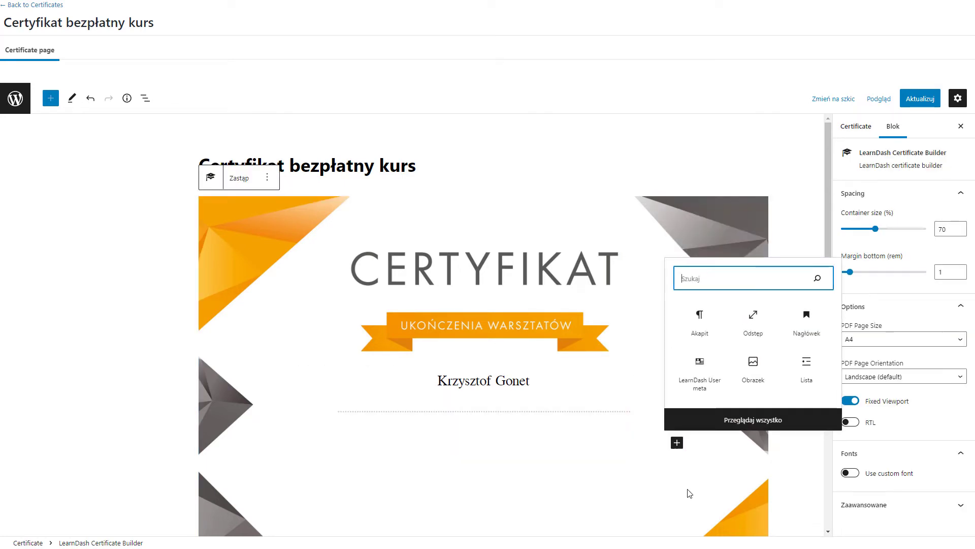
pyautogui.write('le')
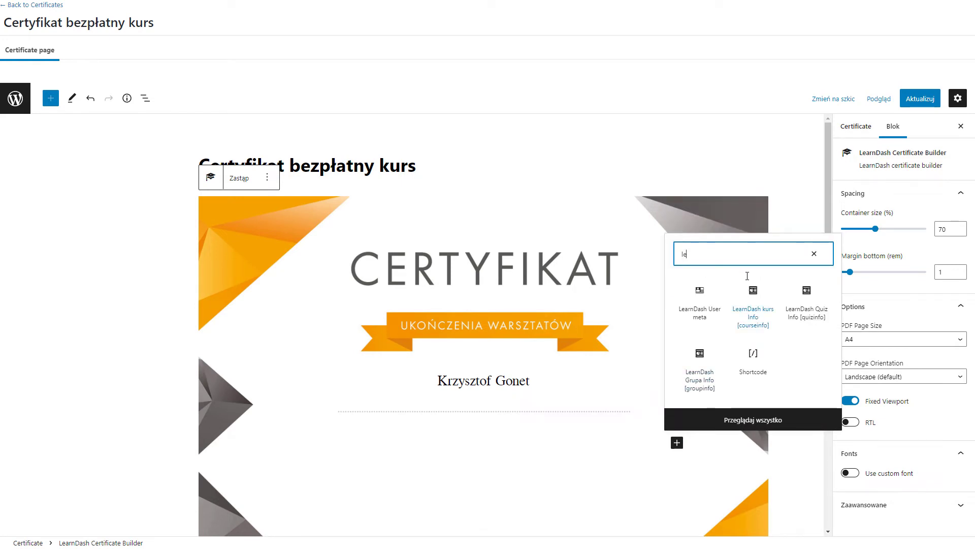
pyautogui.click(760, 327)
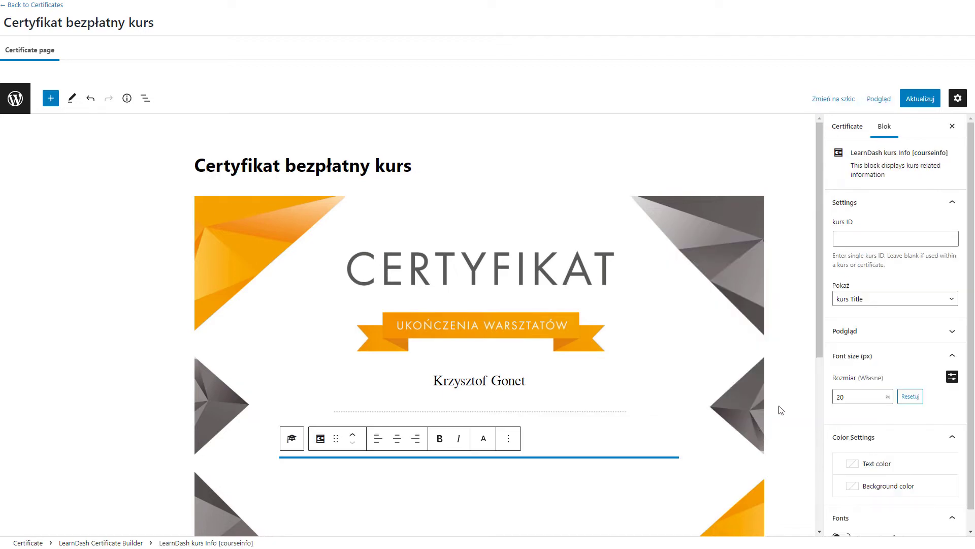
pyautogui.scroll(-2, 668, 365)
pyautogui.click(882, 300)
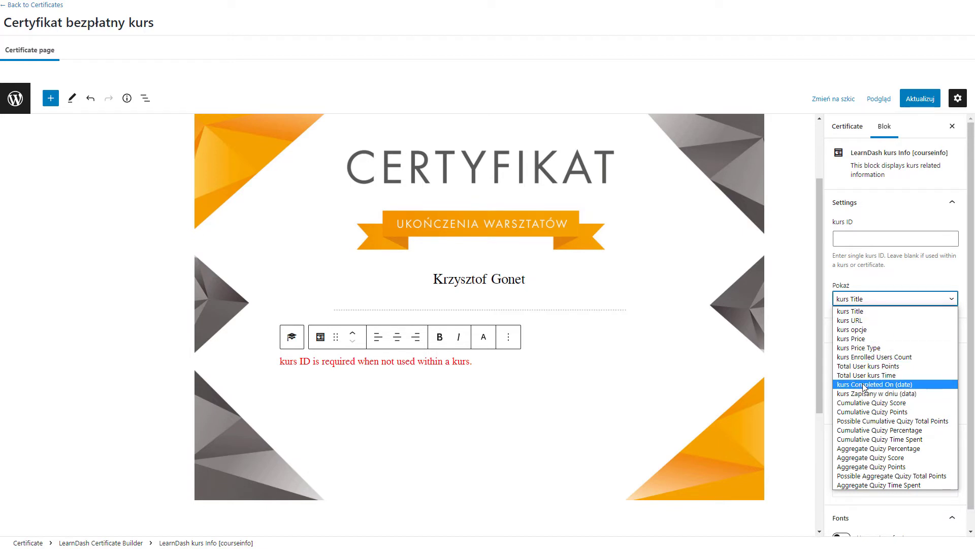
pyautogui.click(889, 385)
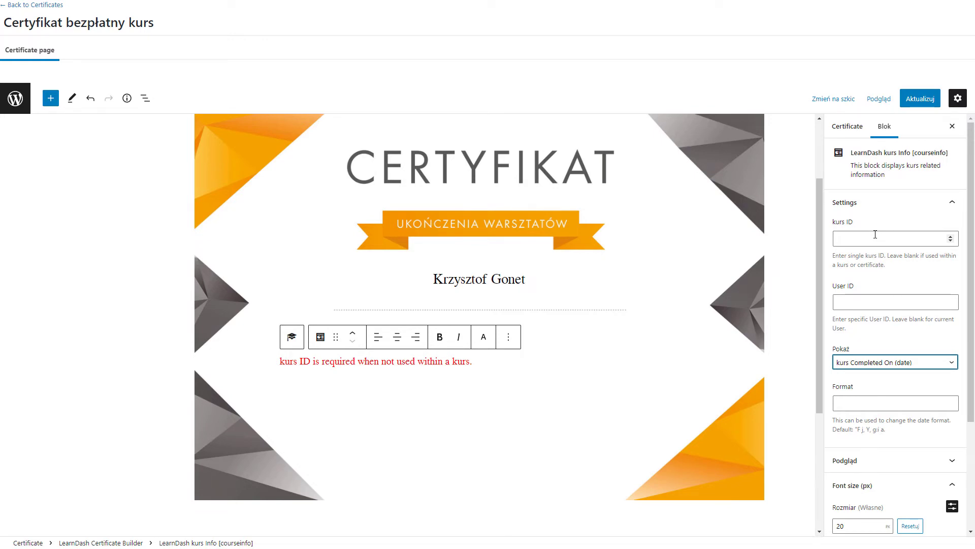
pyautogui.click(597, 434)
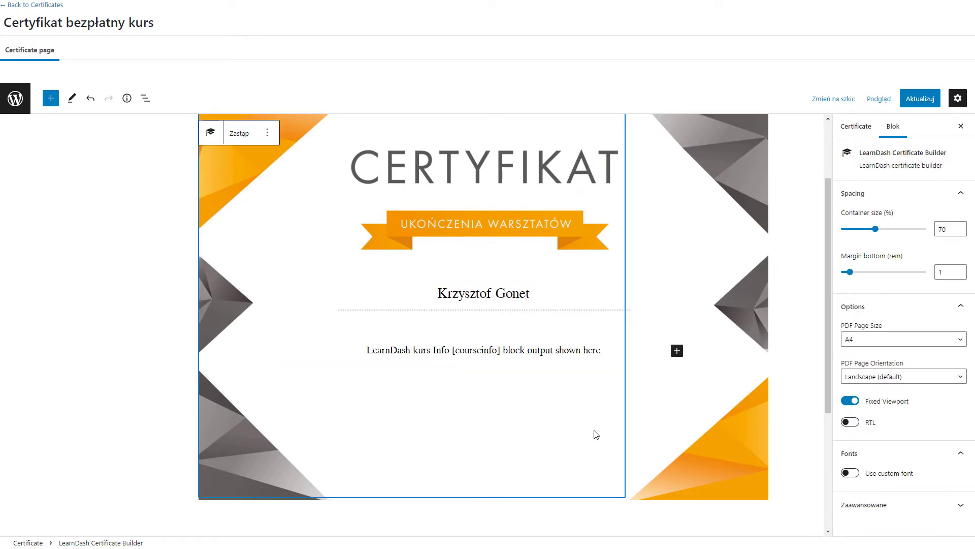
# - Insert a Kolumny block with the 33 / 33 / 33 layout below the course info block
pyautogui.click(677, 350)
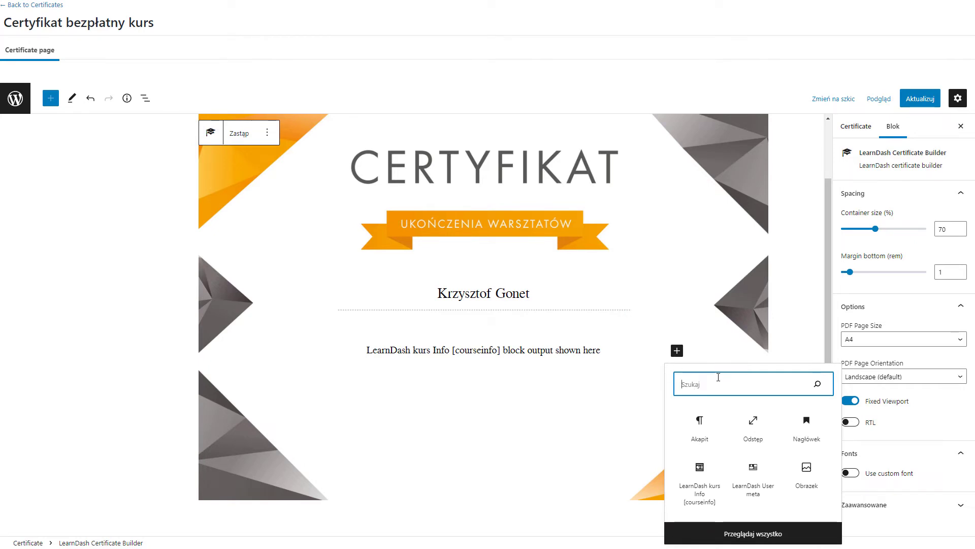
pyautogui.write('kol')
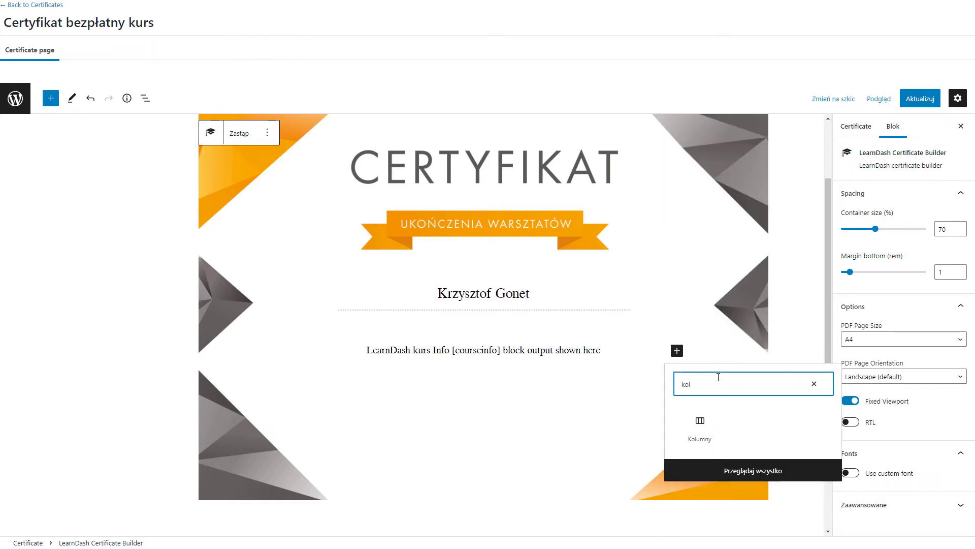
pyautogui.click(705, 429)
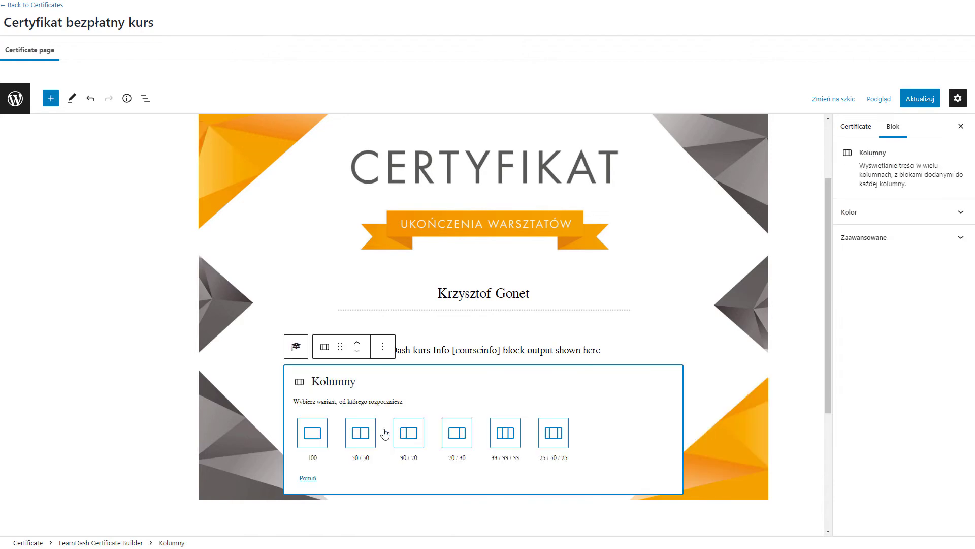
pyautogui.click(516, 436)
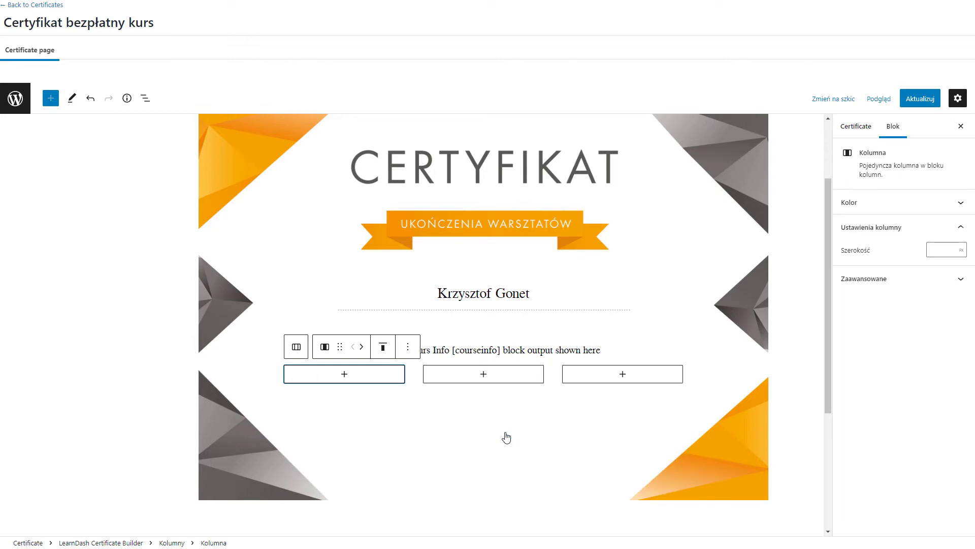
# - Insert a LearnDash Quiz Info [quizinfo] block in the first column and look through the quiz details it can show
pyautogui.click(362, 376)
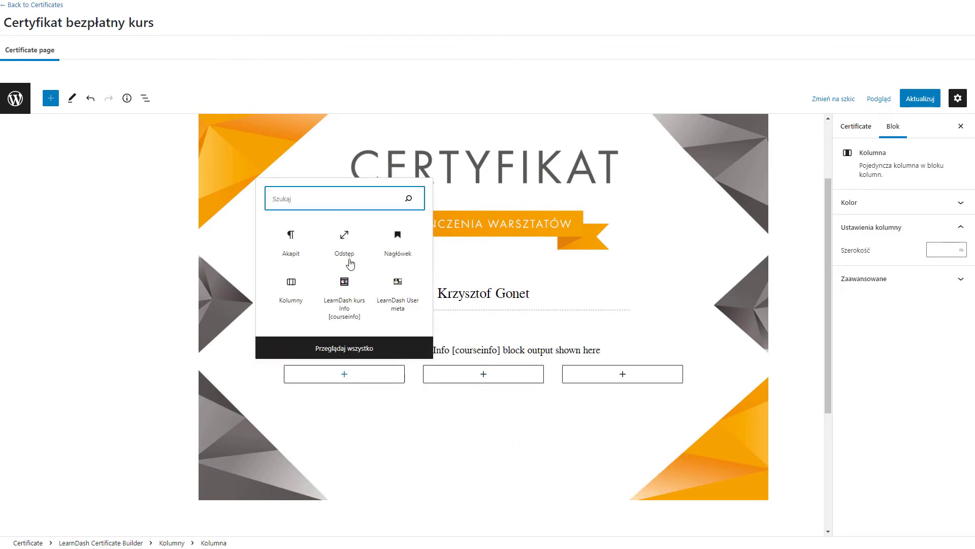
pyautogui.write('learn')
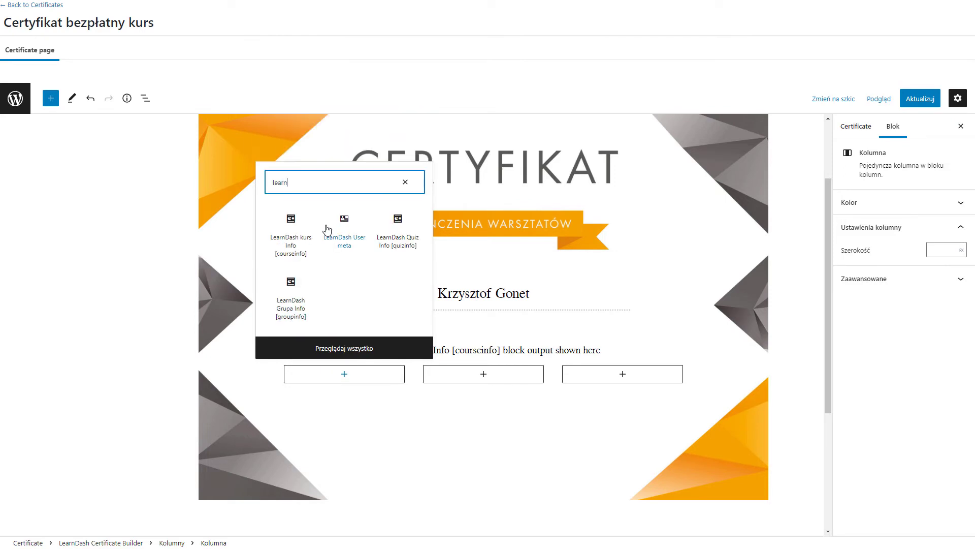
pyautogui.click(399, 237)
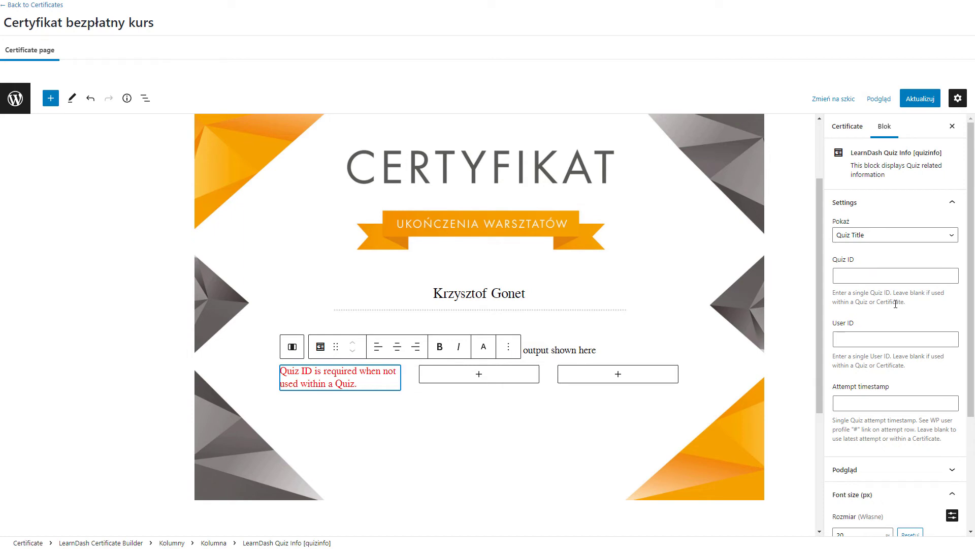
pyautogui.click(914, 235)
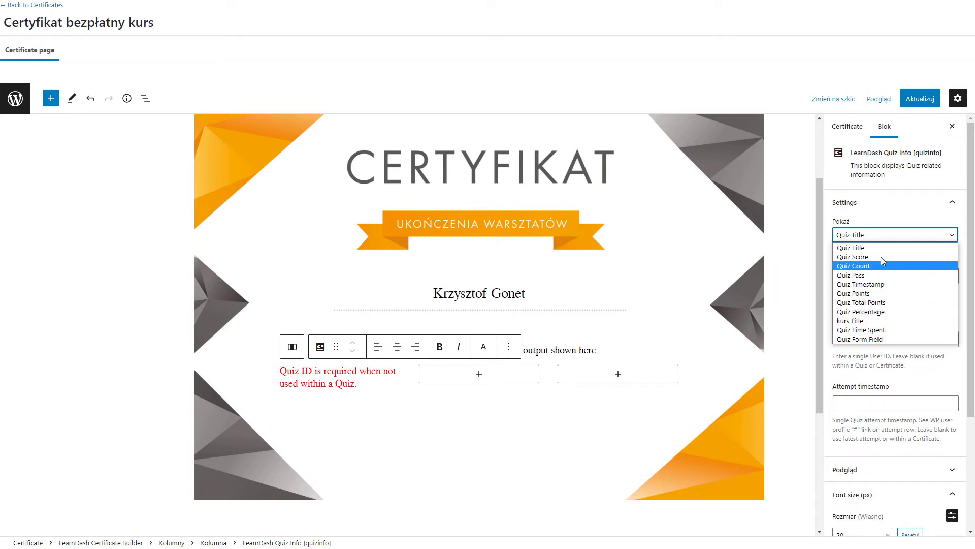
pyautogui.click(579, 497)
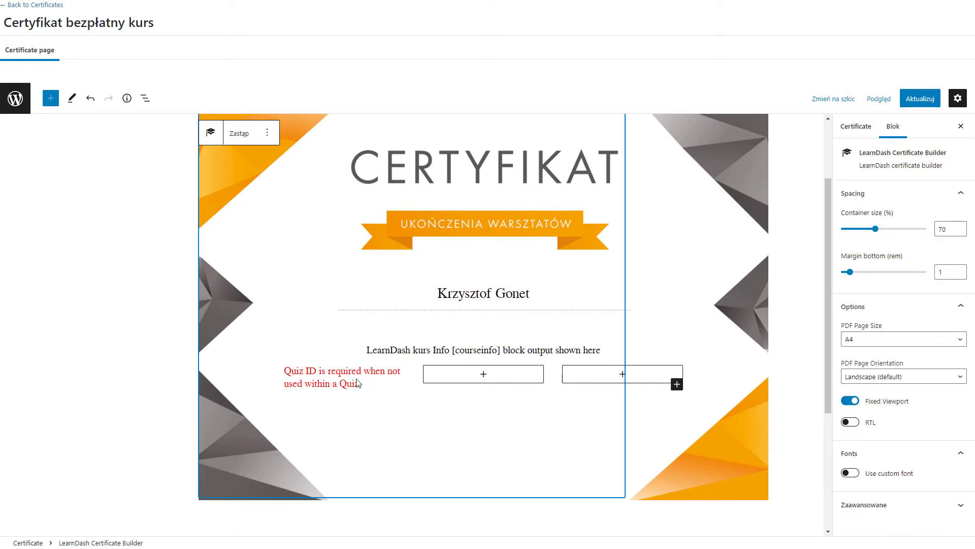
# - Remove the LearnDash Quiz Info block from the first column
pyautogui.click(340, 376)
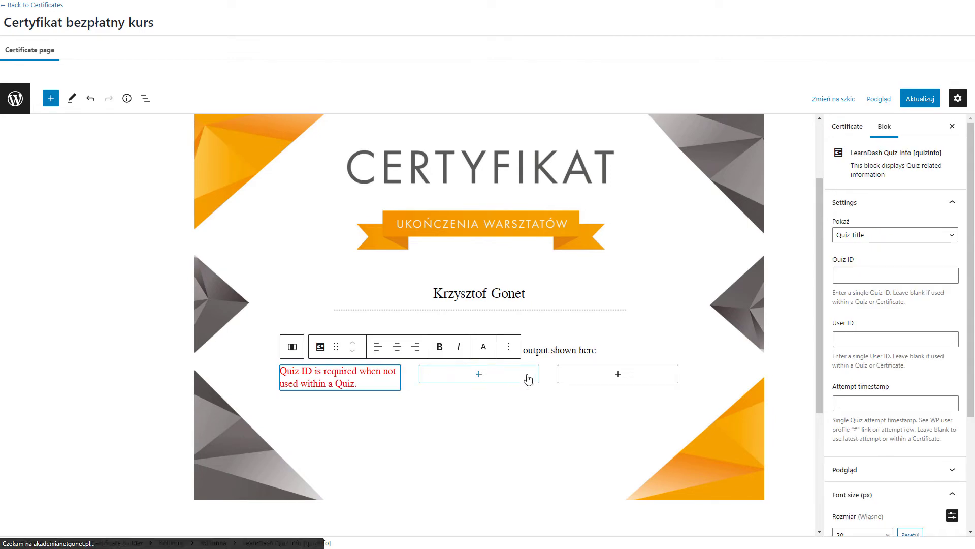
pyautogui.click(508, 349)
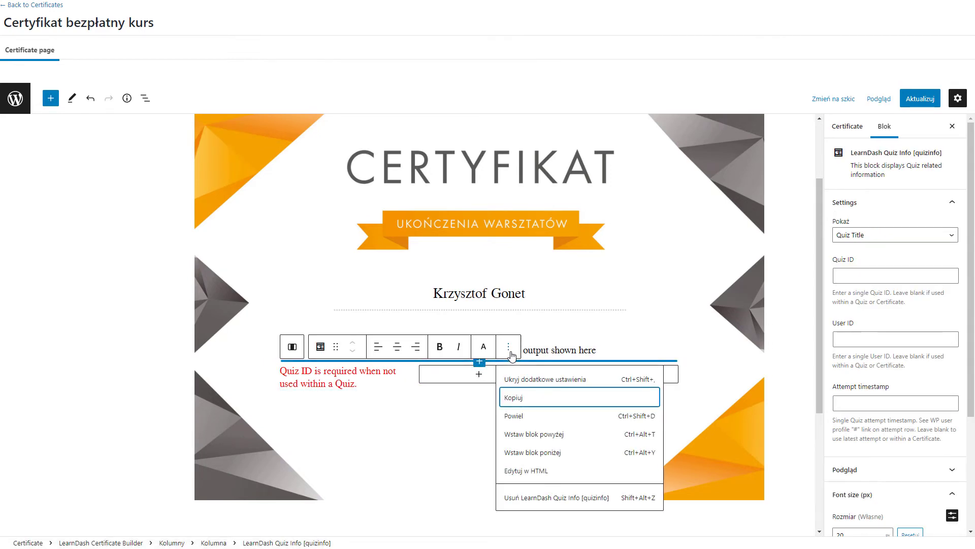
pyautogui.click(529, 500)
pyautogui.click(502, 376)
pyautogui.click(451, 397)
# - Delete the whole Kolumny block with its three columns and update the certificate
pyautogui.click(144, 100)
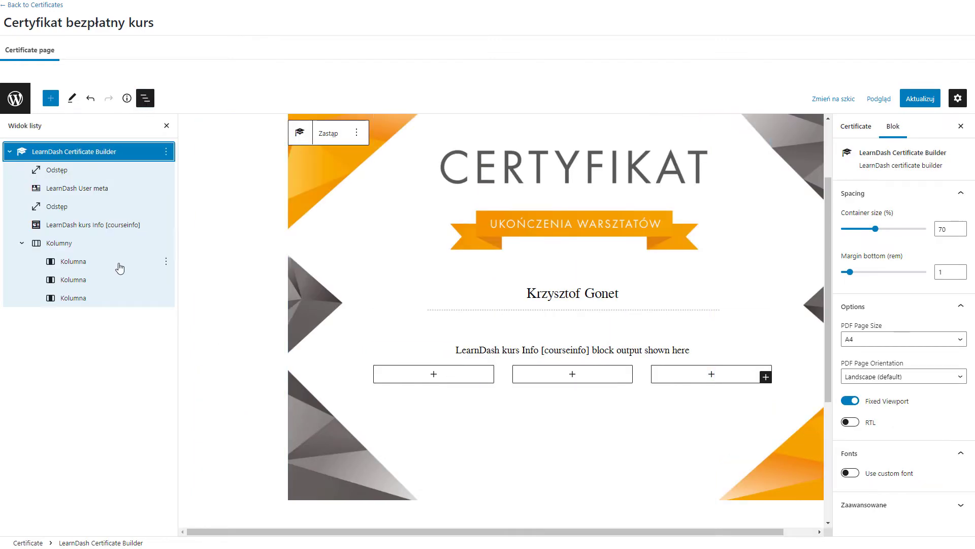
pyautogui.click(78, 246)
pyautogui.click(165, 243)
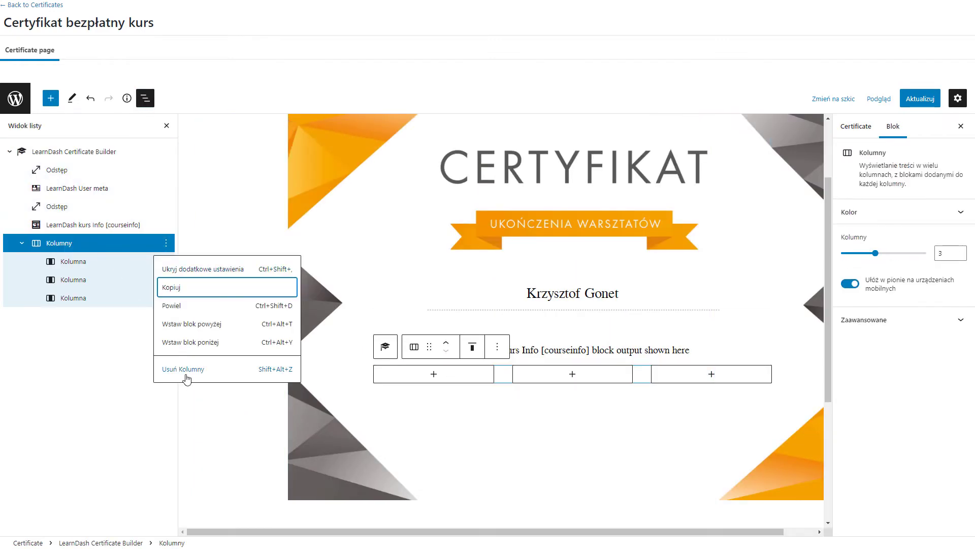
pyautogui.click(184, 432)
pyautogui.click(917, 100)
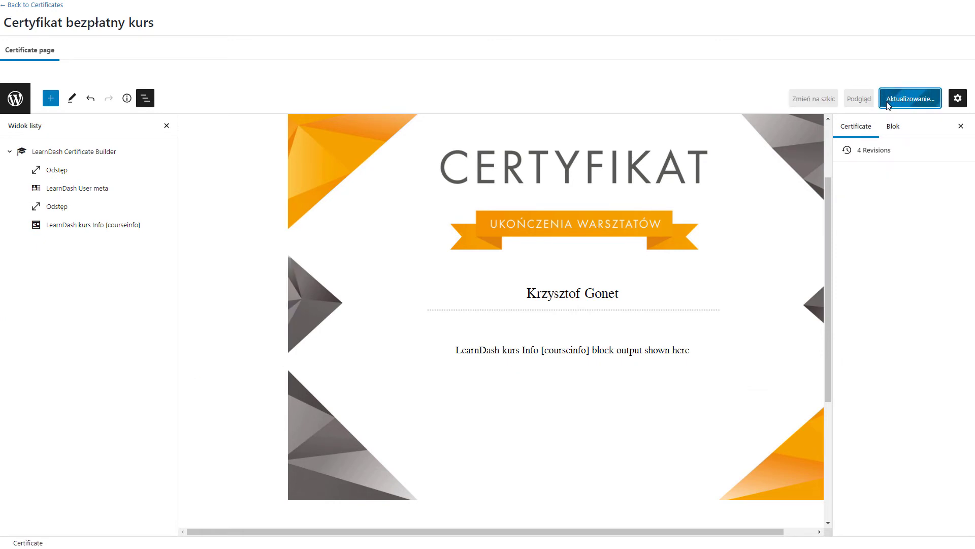
# - Open a preview of the updated certificate in a new browser tab
pyautogui.click(879, 100)
pyautogui.click(814, 188)
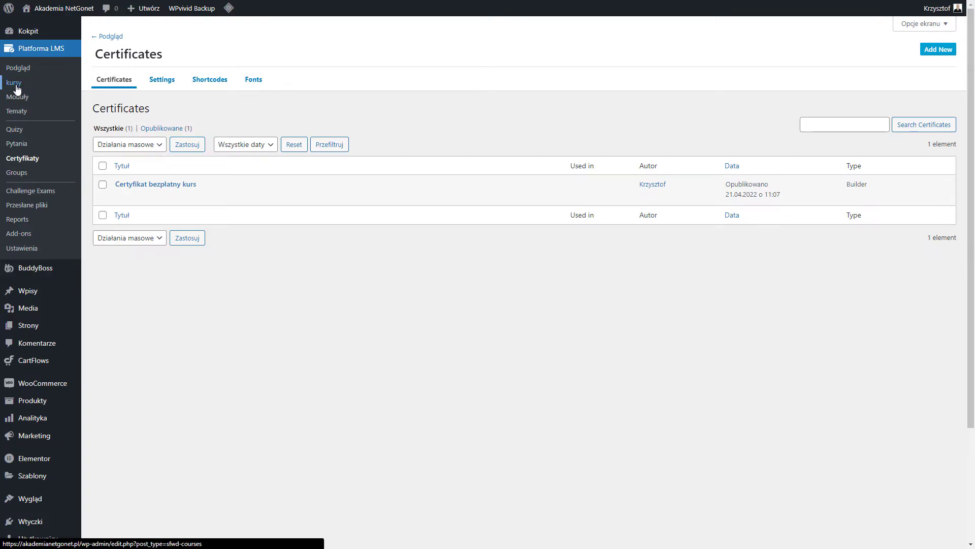
# - Assign Certyfikat bezpłatny kurs as the course certificate in the settings of Kurs WordPress Podstawy and update the course
pyautogui.click(14, 83)
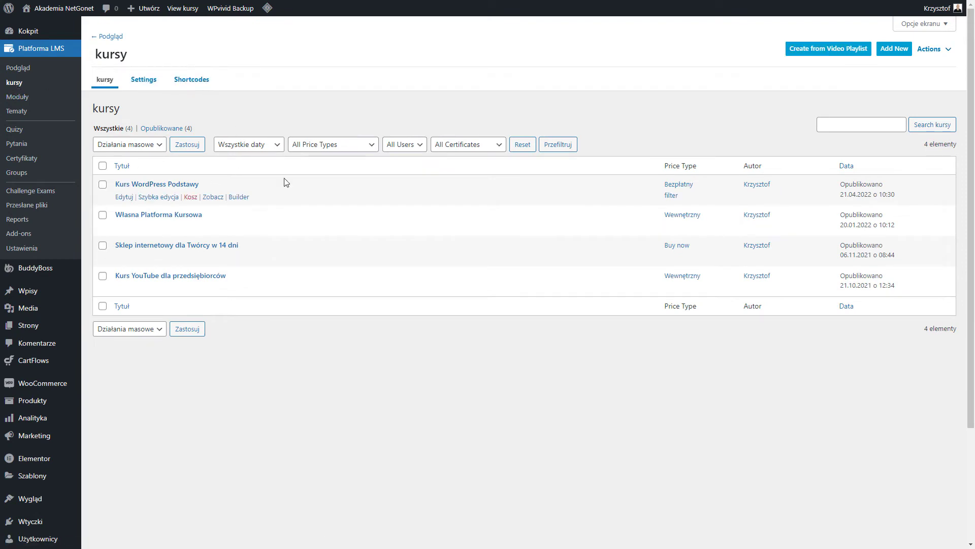
pyautogui.click(124, 199)
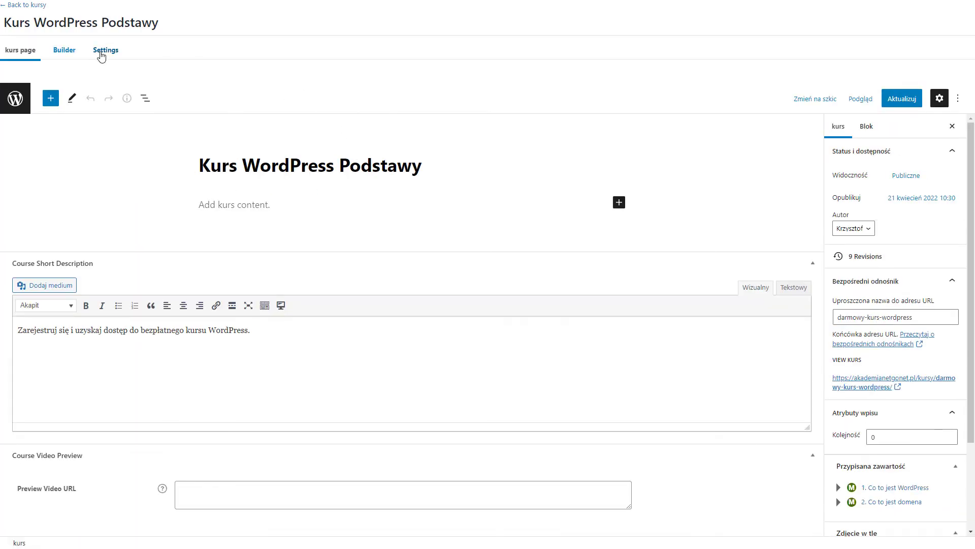
pyautogui.click(104, 52)
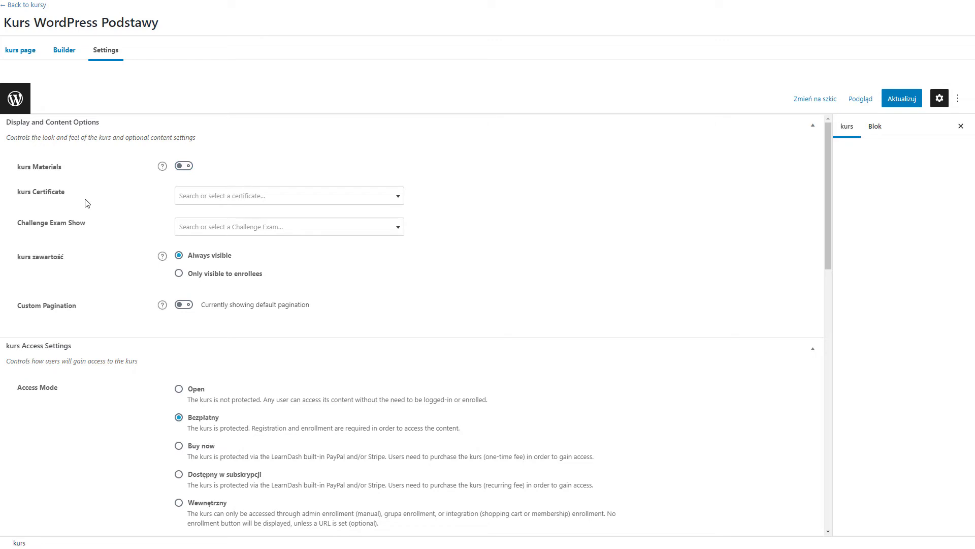
pyautogui.click(293, 203)
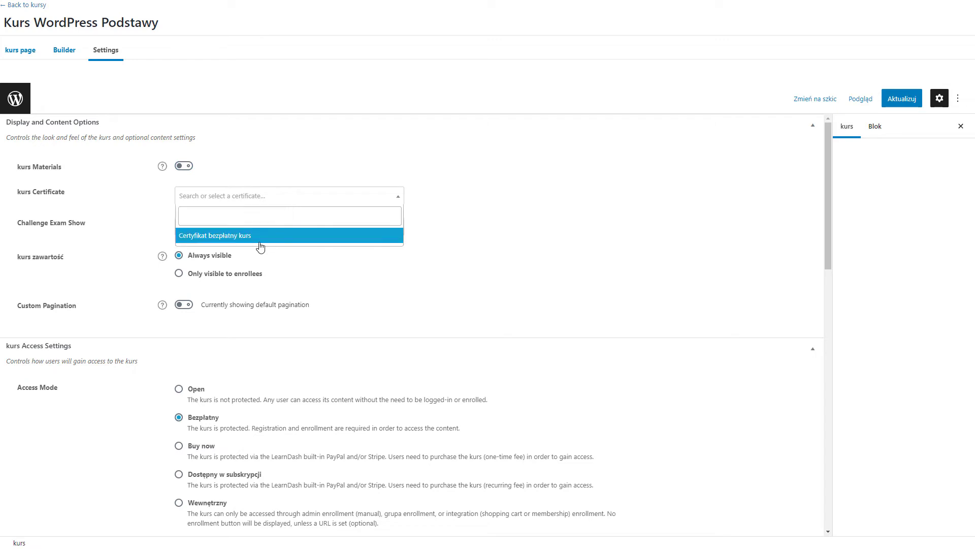
pyautogui.click(273, 239)
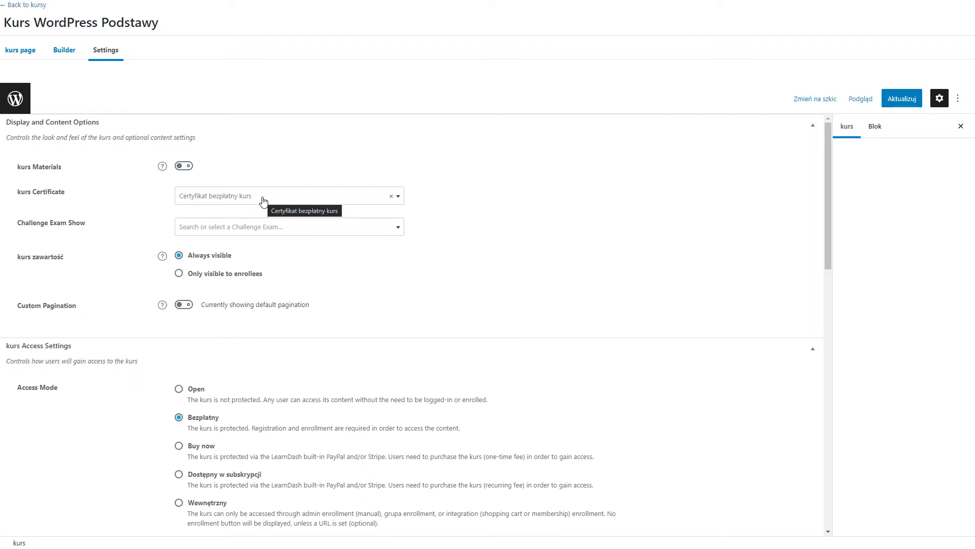
pyautogui.click(902, 99)
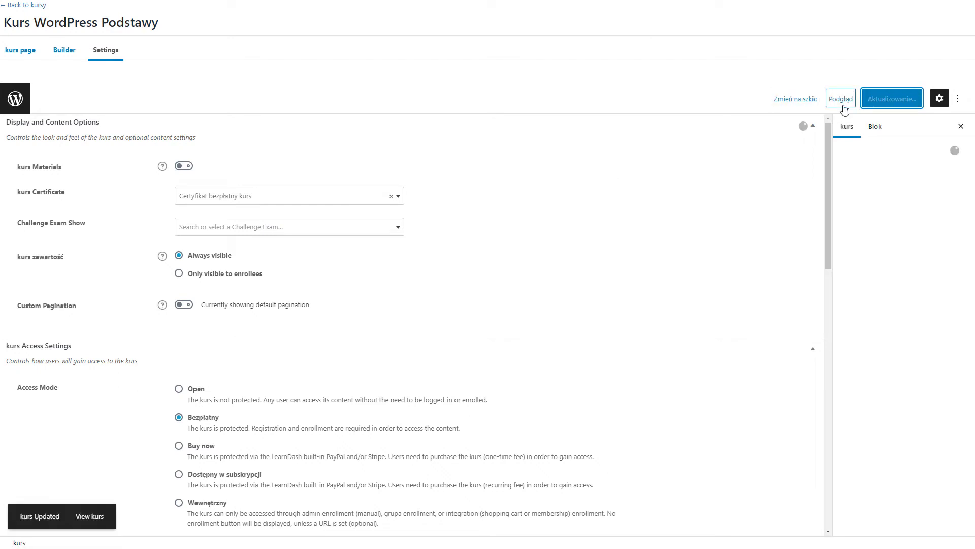
# - Preview the course Kurs WordPress Podstawy in a new tab and start it
pyautogui.click(841, 99)
pyautogui.click(772, 251)
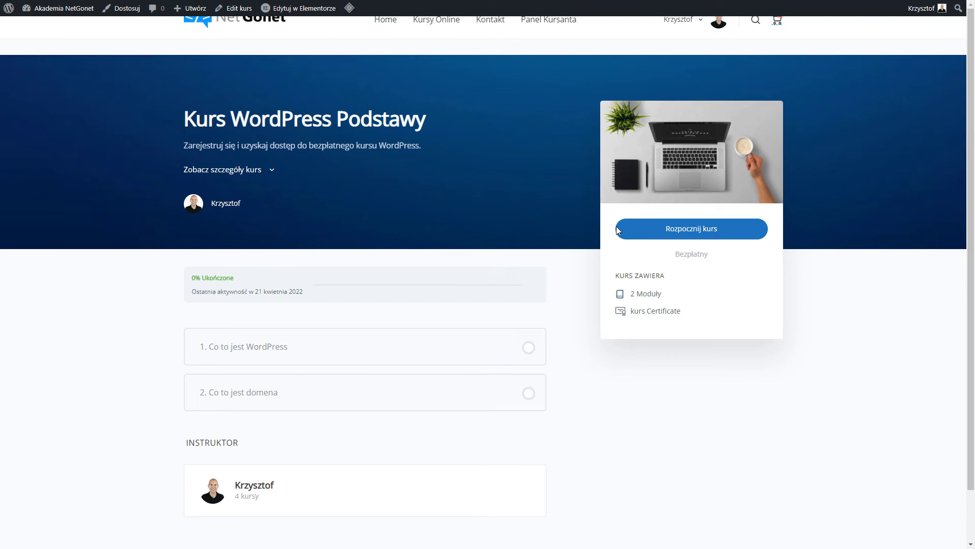
pyautogui.click(711, 233)
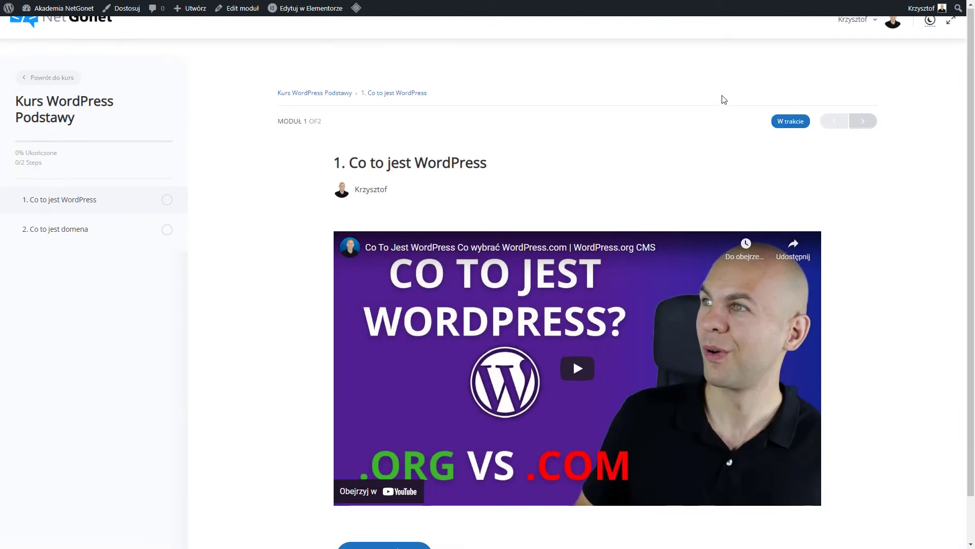
# - Mark the modules 1. Co to jest WordPress and 2. Co to jest domena as completed
pyautogui.scroll(-1, 723, 98)
pyautogui.click(376, 508)
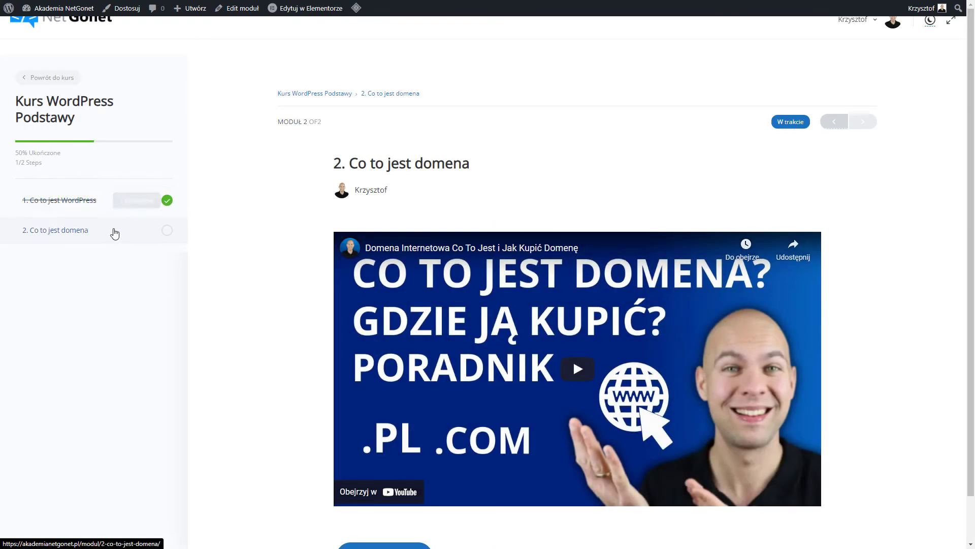
pyautogui.click(113, 231)
pyautogui.scroll(-1, 434, 477)
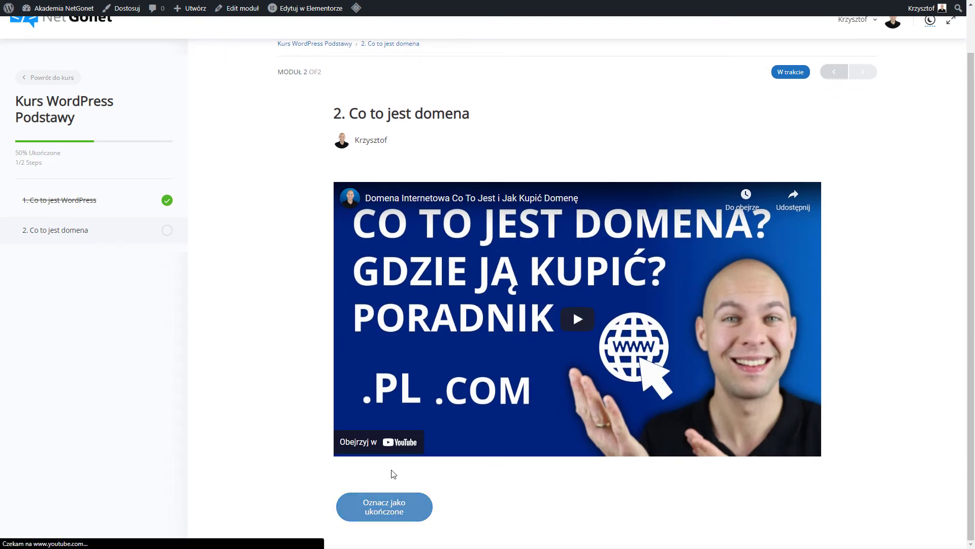
pyautogui.click(382, 506)
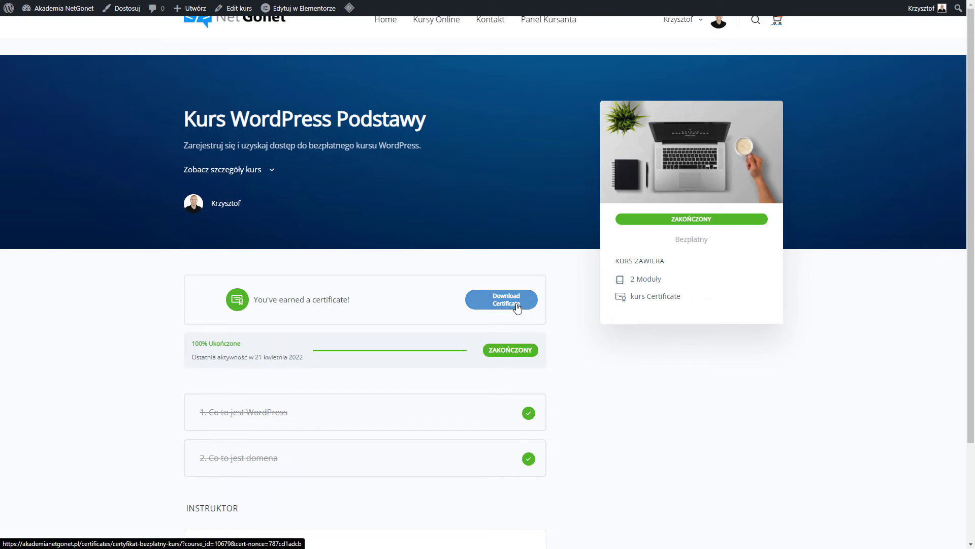
# - Open the earned certificate to check its completion date, and examine the congratulations message on the course page
pyautogui.click(517, 308)
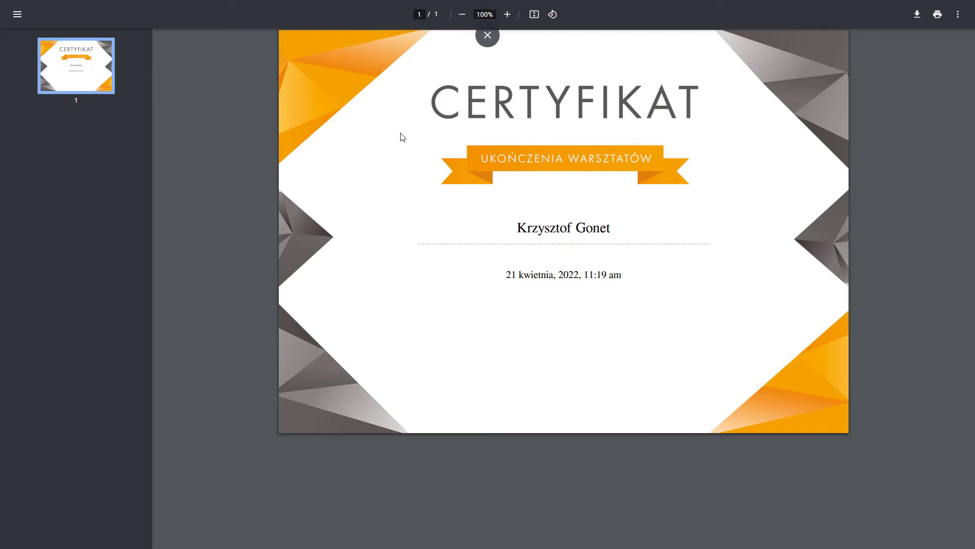
pyautogui.moveTo(506, 275); pyautogui.dragTo(626, 275)
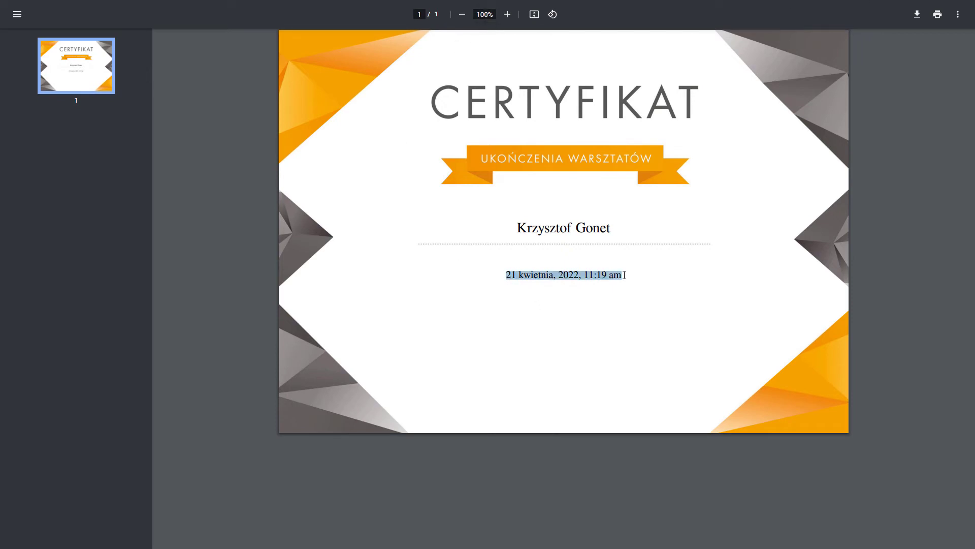
pyautogui.click(626, 275)
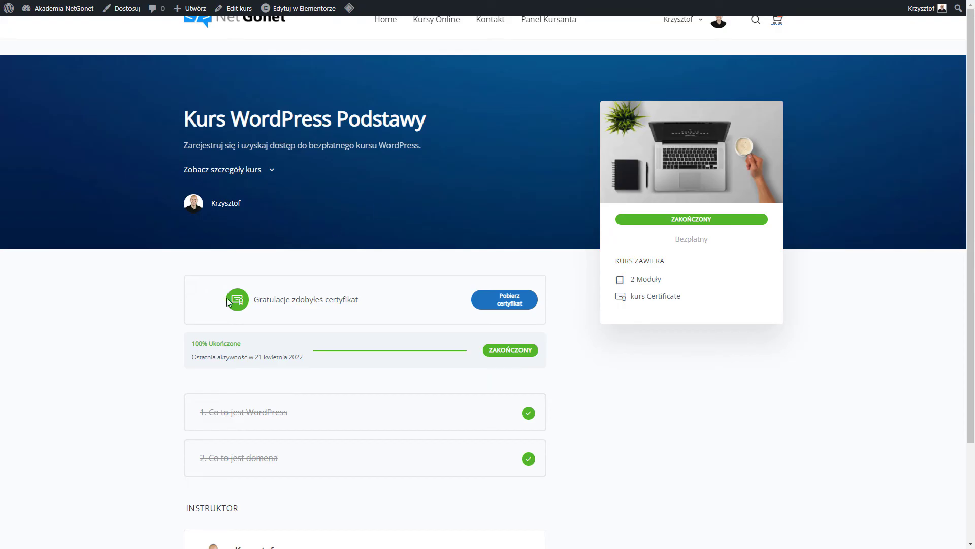
pyautogui.moveTo(254, 300); pyautogui.dragTo(365, 300)
pyautogui.click(370, 292)
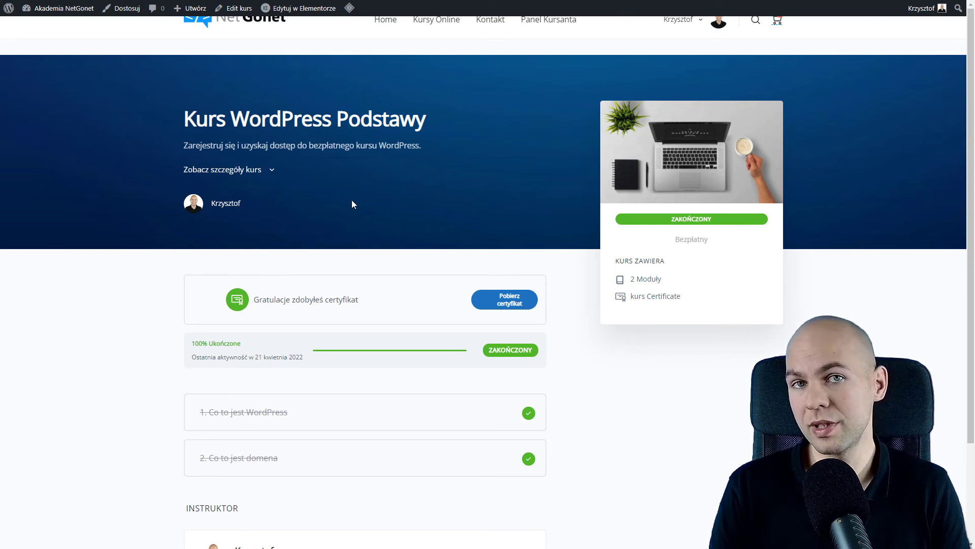
# - Return to the WordPress admin, create a new LearnDash quiz titled "Test końcowy" and publish it
pyautogui.click(11, 15)
pyautogui.moveTo(76, 49)
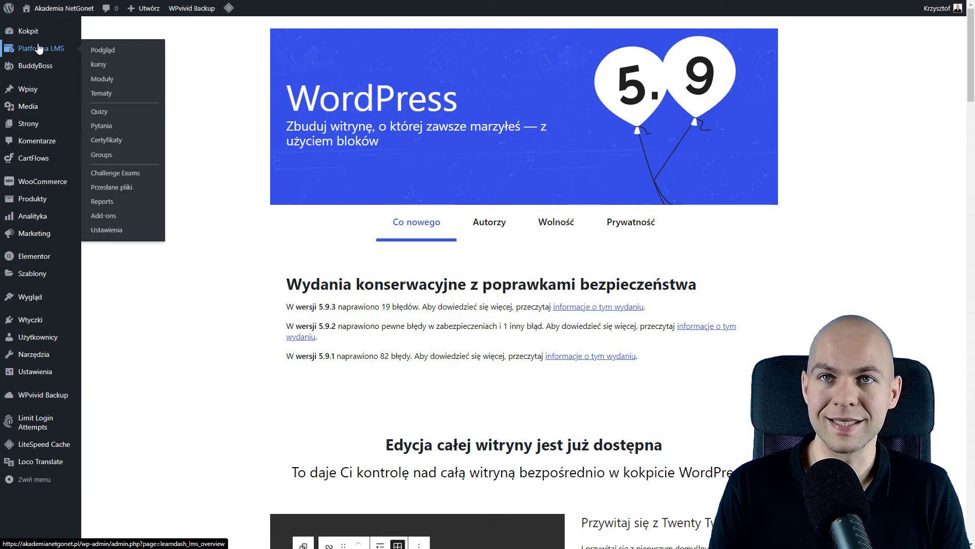
pyautogui.click(104, 116)
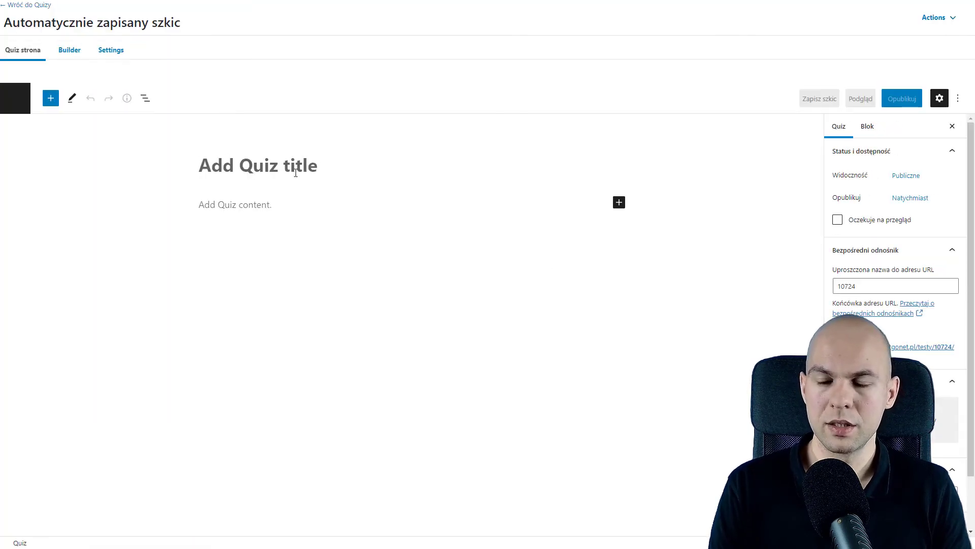
pyautogui.write('T')
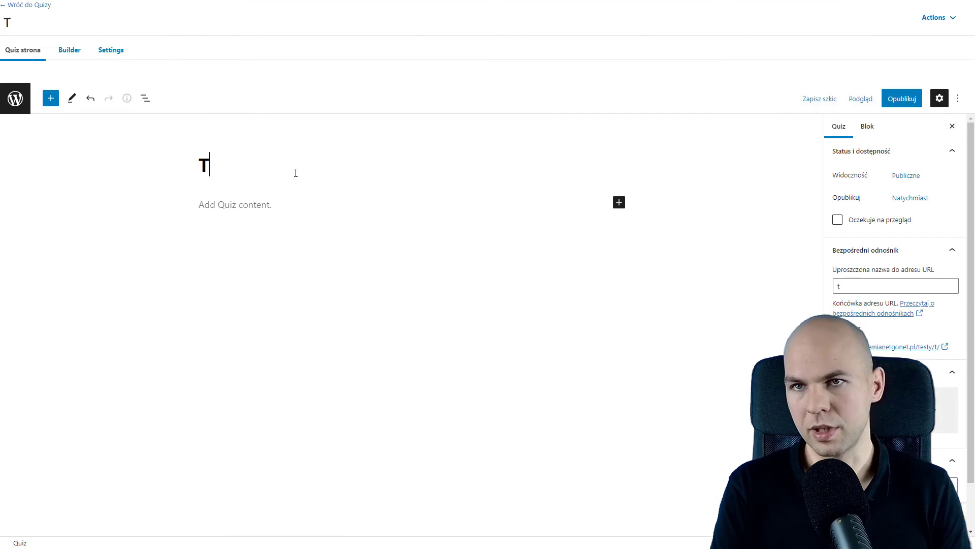
pyautogui.write('est końco')
pyautogui.press('BackSpace')
pyautogui.write('cowy')
pyautogui.click(903, 99)
pyautogui.click(873, 81)
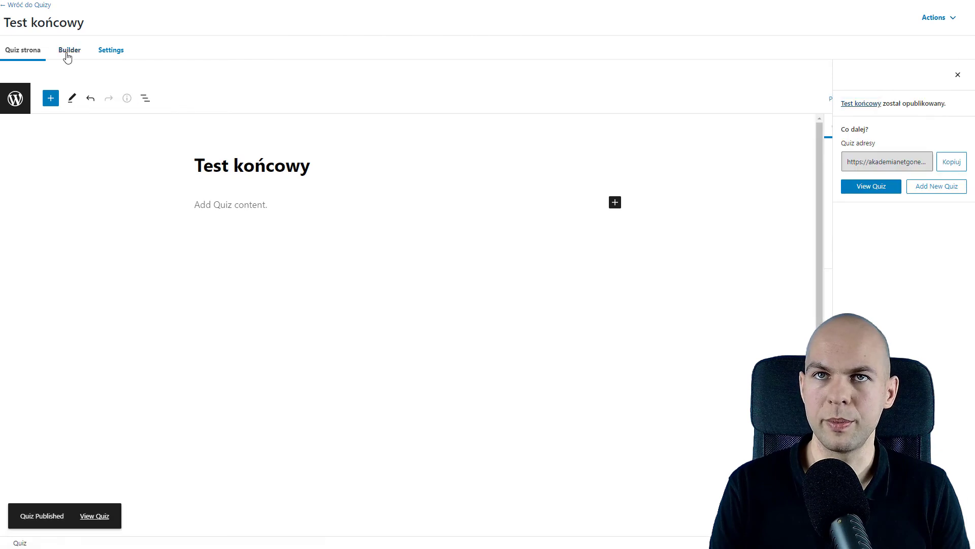
# - Add a question titled "Pytanie 1" in the quiz builder and save its text as "Pytanie 1 Czy chcesz certyfikat"
pyautogui.click(68, 55)
pyautogui.click(41, 262)
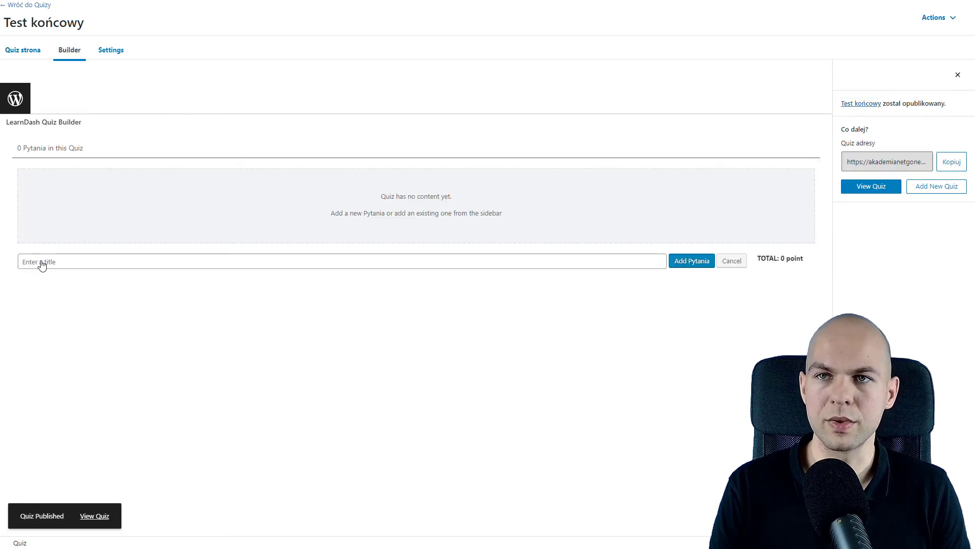
pyautogui.write('P')
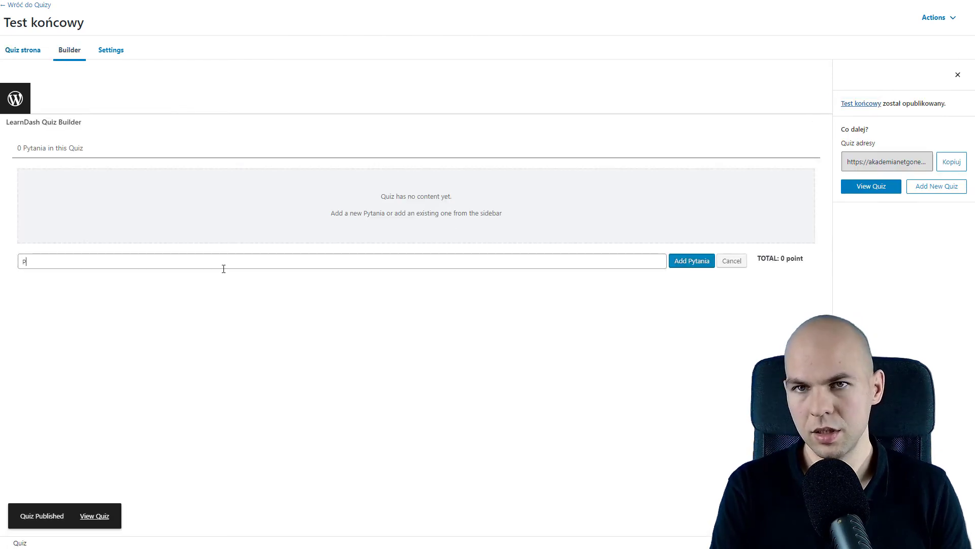
pyautogui.write('ytam')
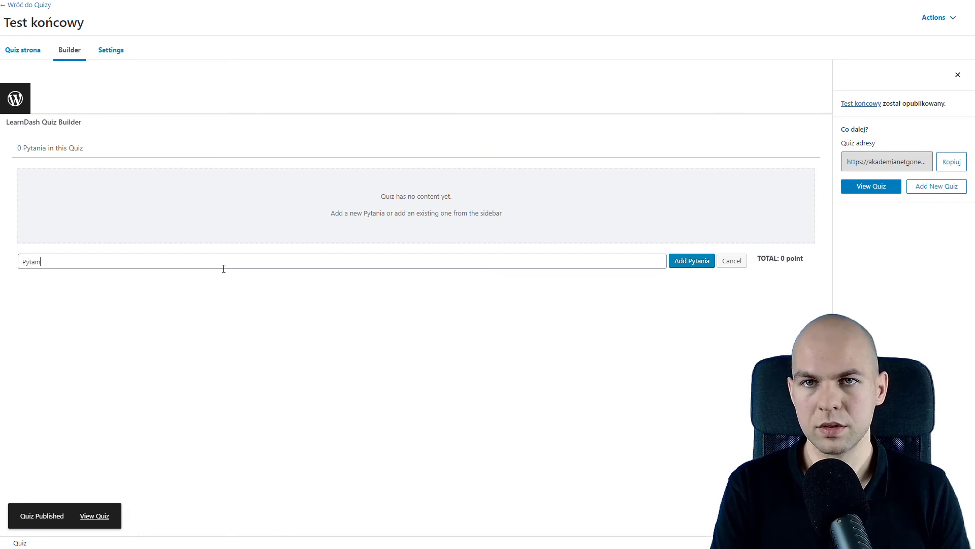
pyautogui.write('n 1')
pyautogui.press('Return')
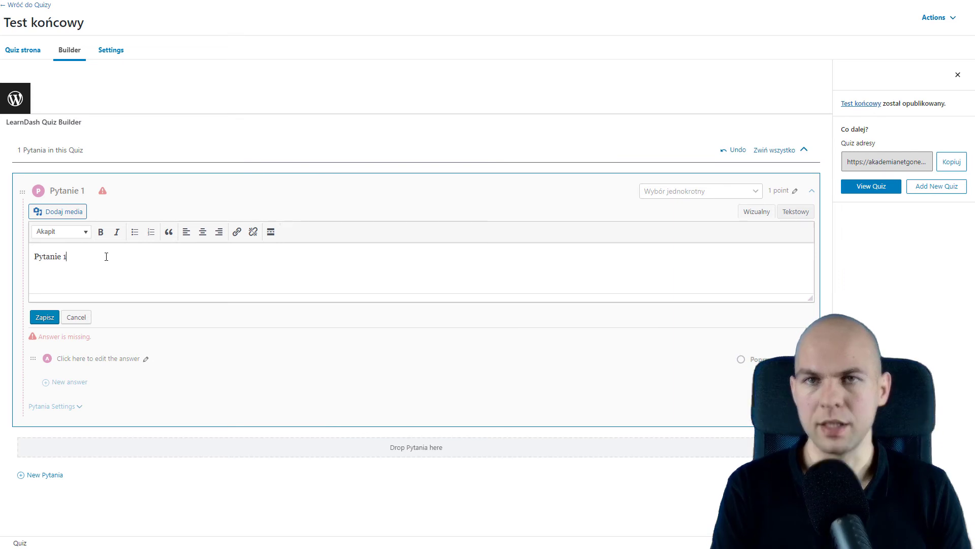
pyautogui.write('Czy chcesz certyfikat')
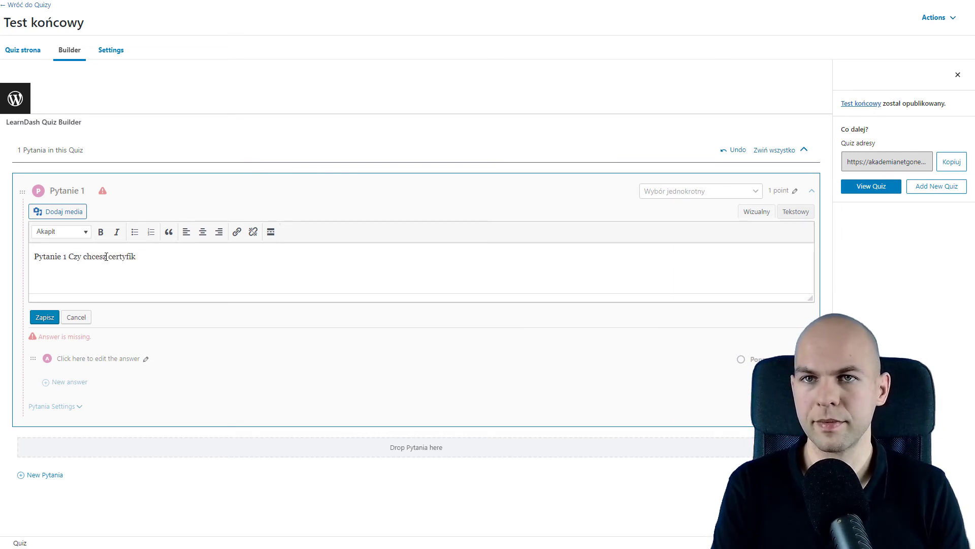
pyautogui.click(44, 317)
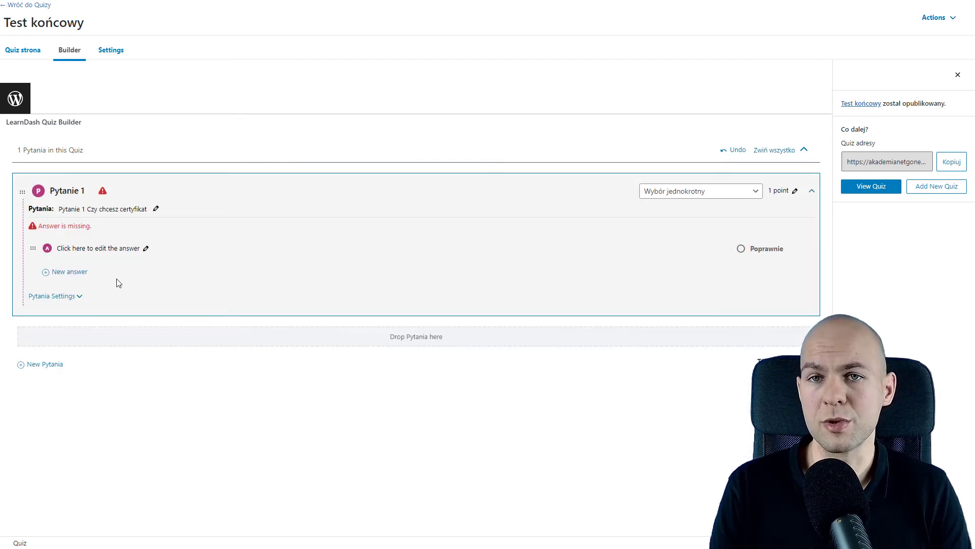
# - Give Pytanie 1 the answers "Tak", marked as correct, and "Nie"
pyautogui.click(130, 255)
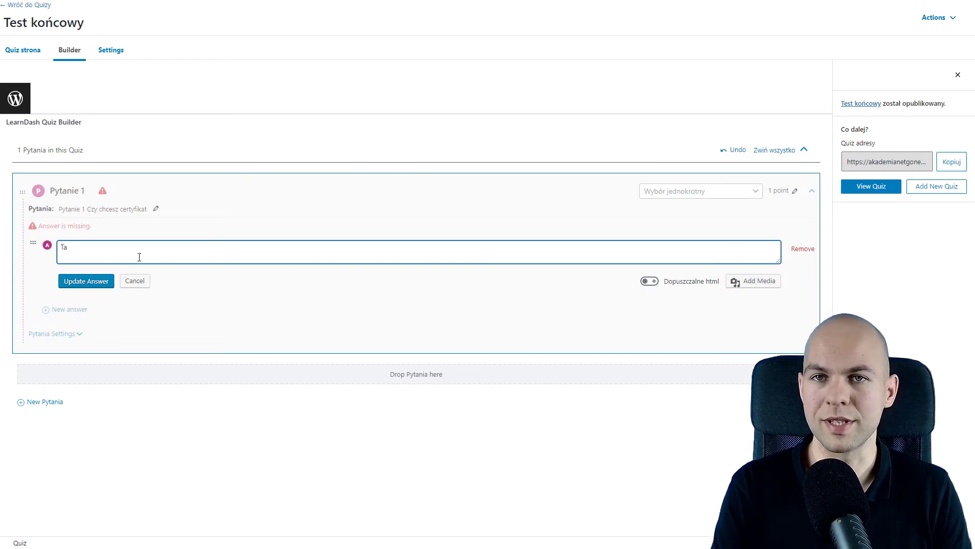
pyautogui.write('Tak')
pyautogui.click(90, 282)
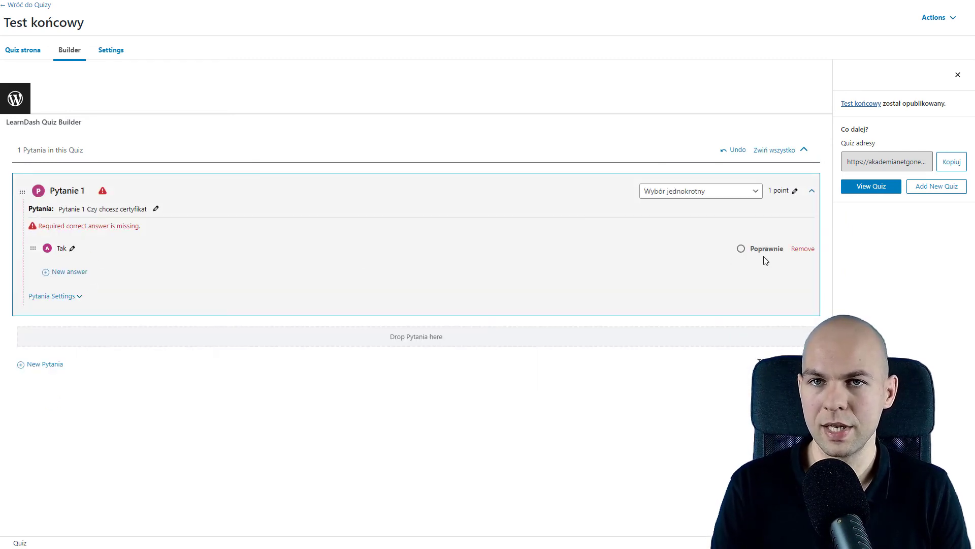
pyautogui.click(741, 249)
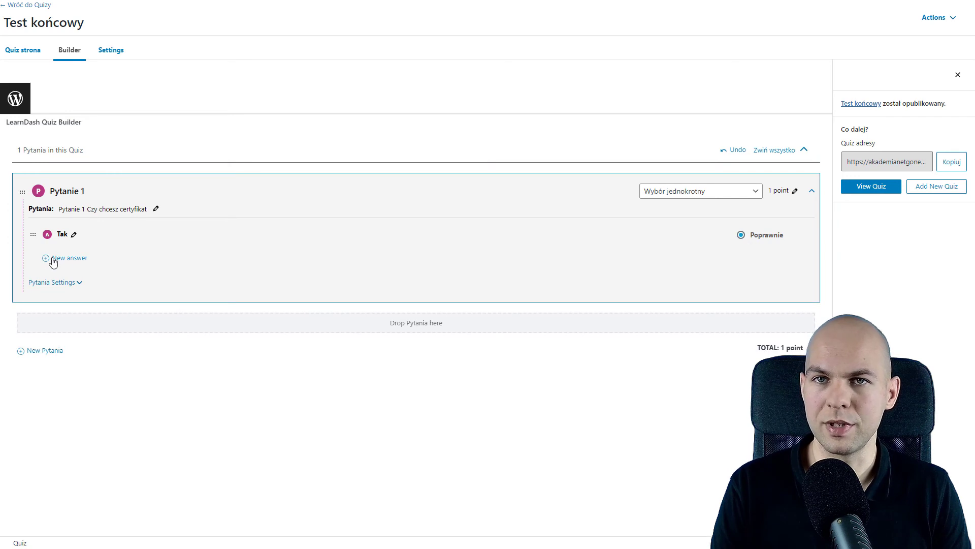
pyautogui.click(54, 258)
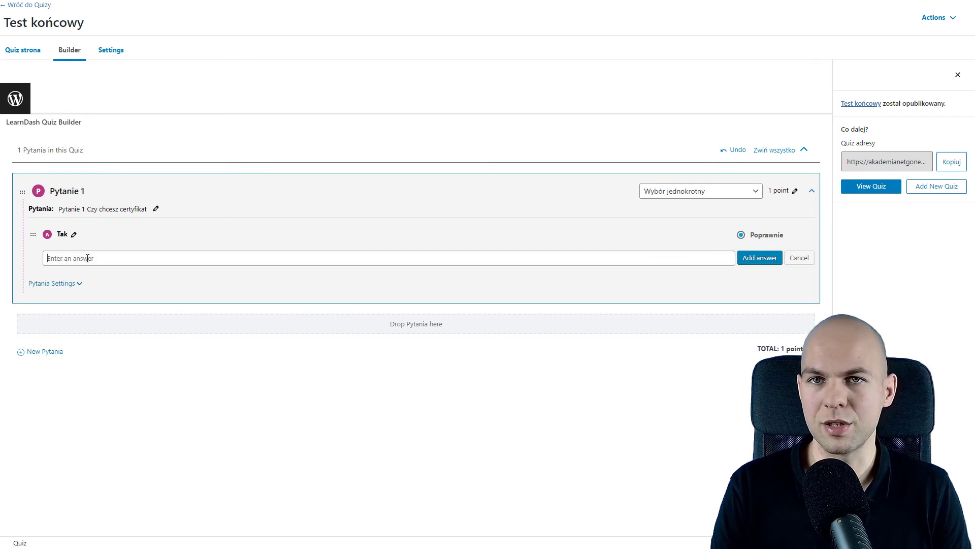
pyautogui.write('n')
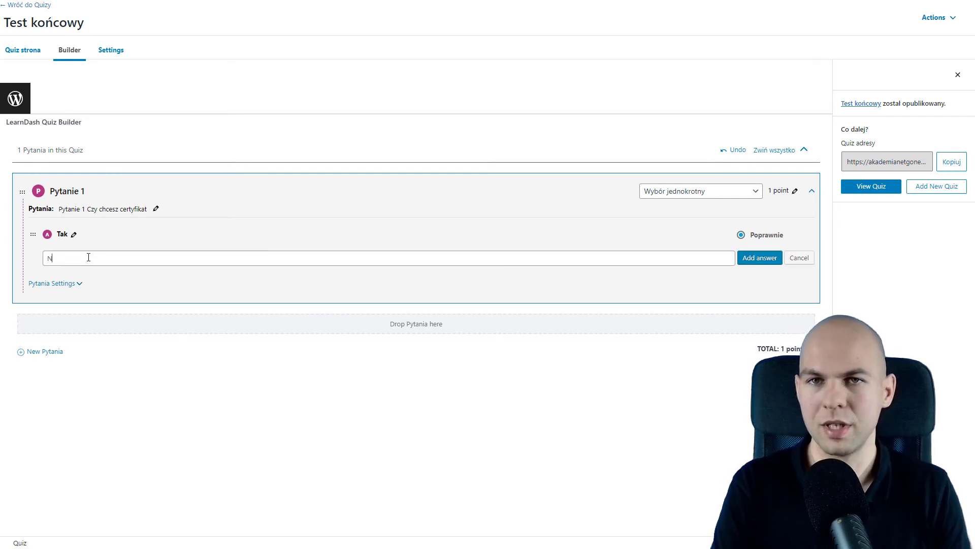
pyautogui.click(761, 259)
# - Look through the question types available for Pytanie 1, keeping Wybór jednokrotny
pyautogui.click(703, 191)
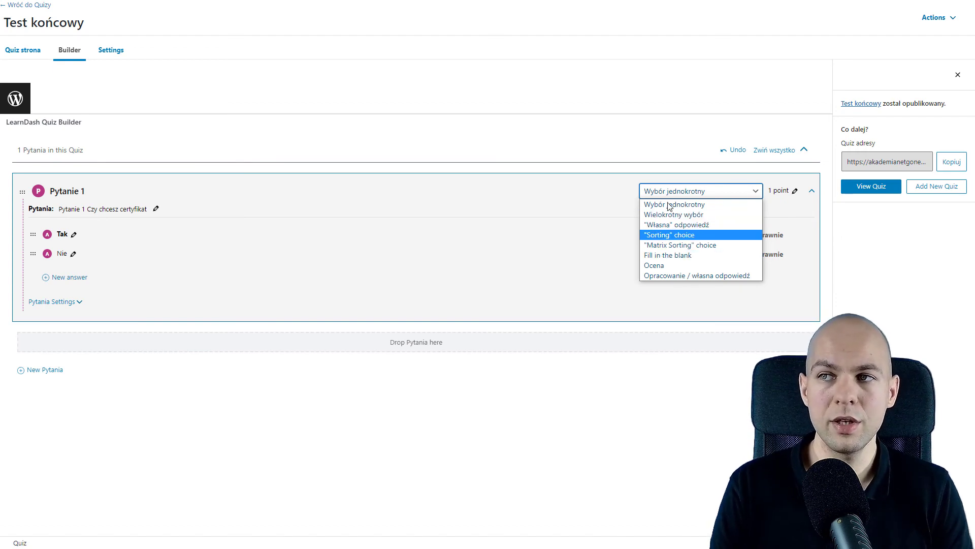
pyautogui.click(501, 189)
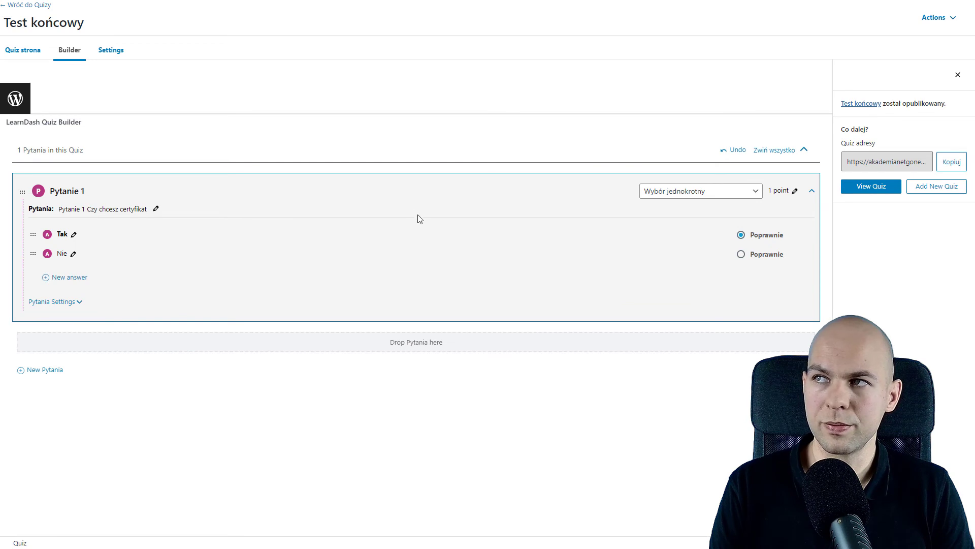
# - In the settings of the Test końcowy quiz, assign "Certyfikat bezpłatny kurs" as the Quiz Certificate
pyautogui.click(108, 59)
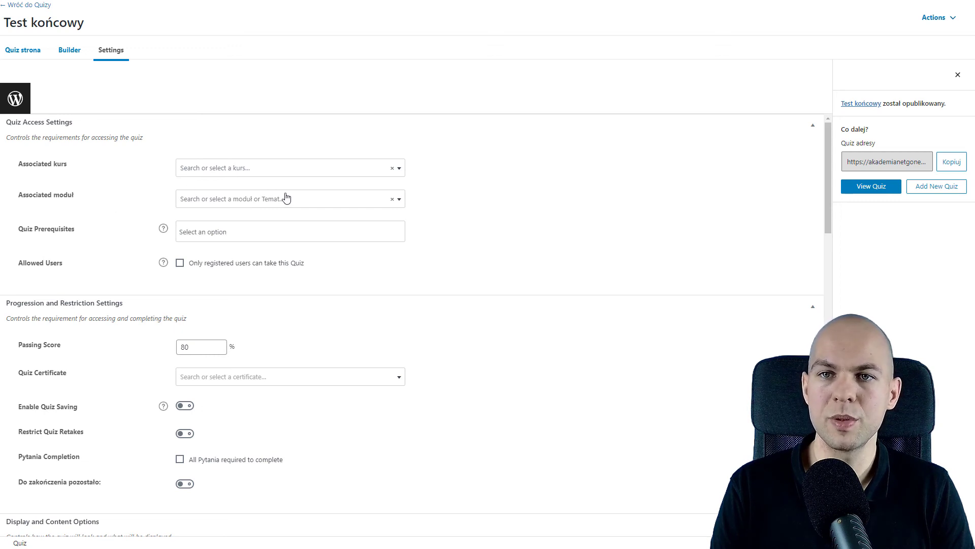
pyautogui.scroll(-1, 285, 197)
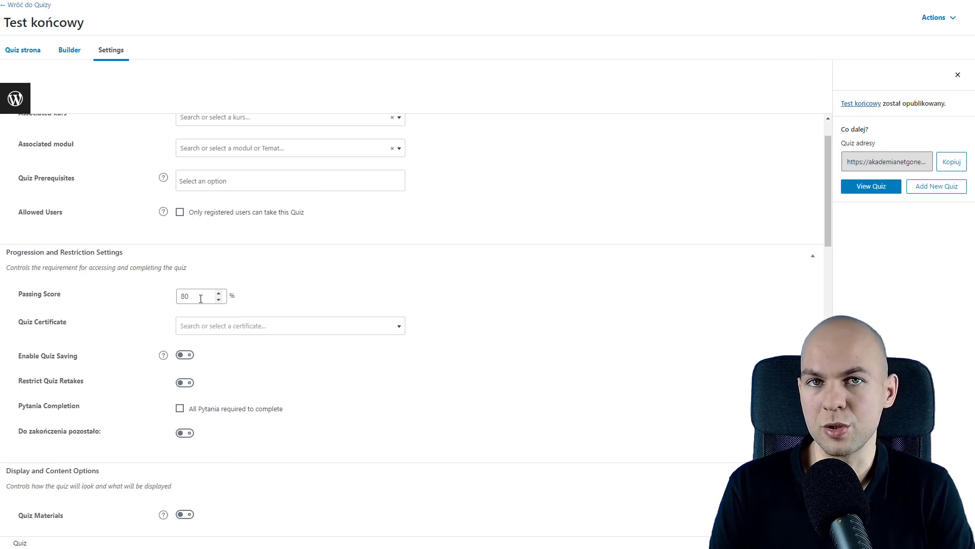
pyautogui.click(213, 329)
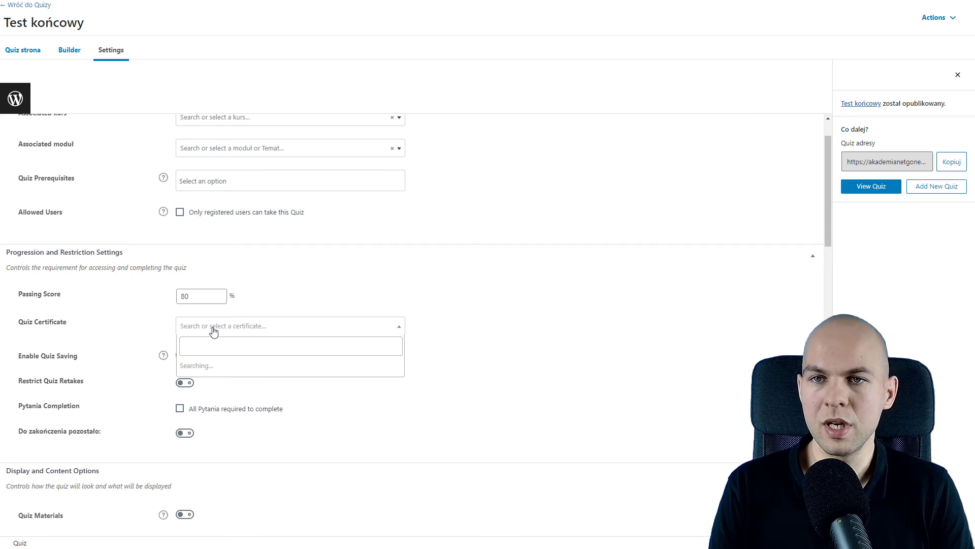
pyautogui.click(218, 370)
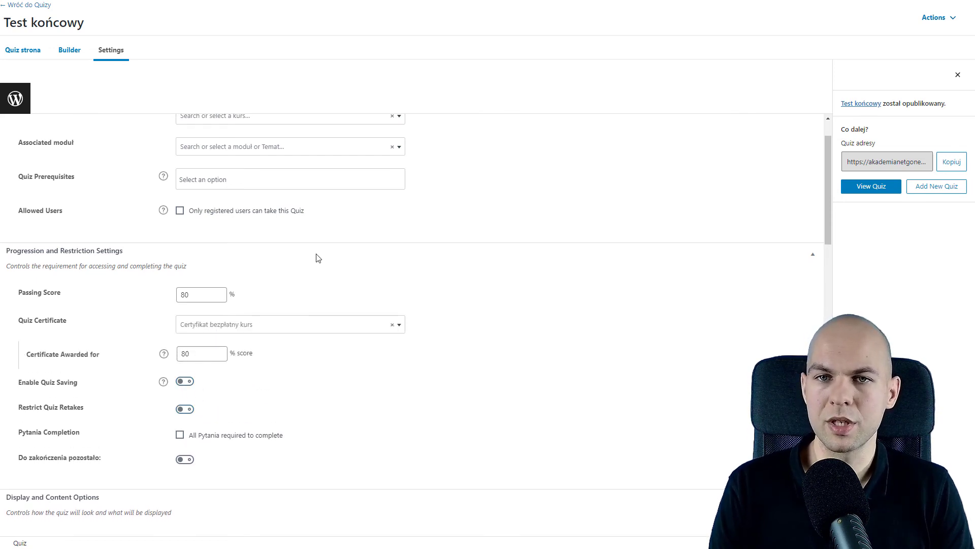
# - Turn off the quiz's Restart Quiz button, Custom Results Display and Custom Answer Feedback options
pyautogui.scroll(-10, 318, 258)
pyautogui.scroll(-4, 93, 359)
pyautogui.scroll(1, 208, 418)
pyautogui.click(185, 265)
pyautogui.click(185, 291)
pyautogui.scroll(-1, 206, 290)
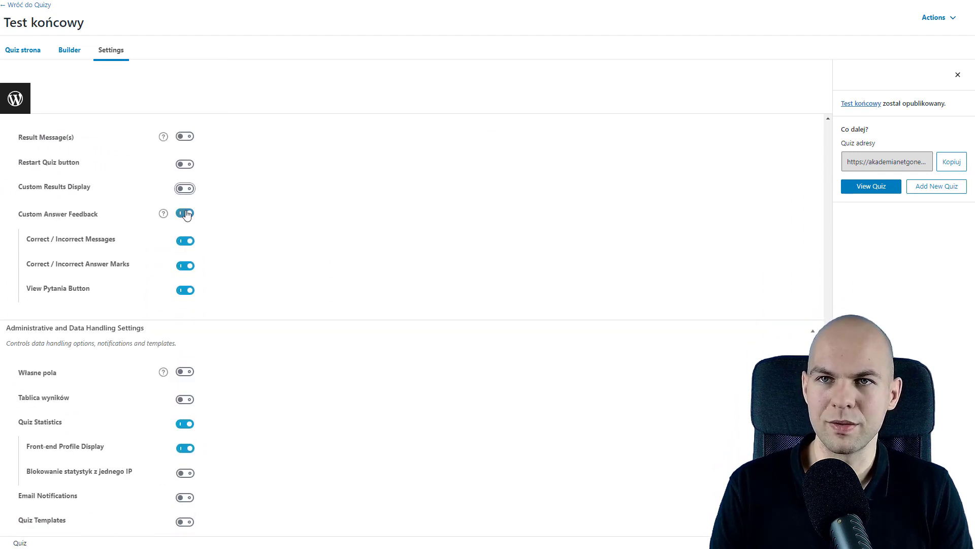
pyautogui.click(185, 213)
# - Turn off Quiz Statistics in the administrative and data handling settings, leaving Email Notifications off
pyautogui.click(185, 350)
pyautogui.click(185, 375)
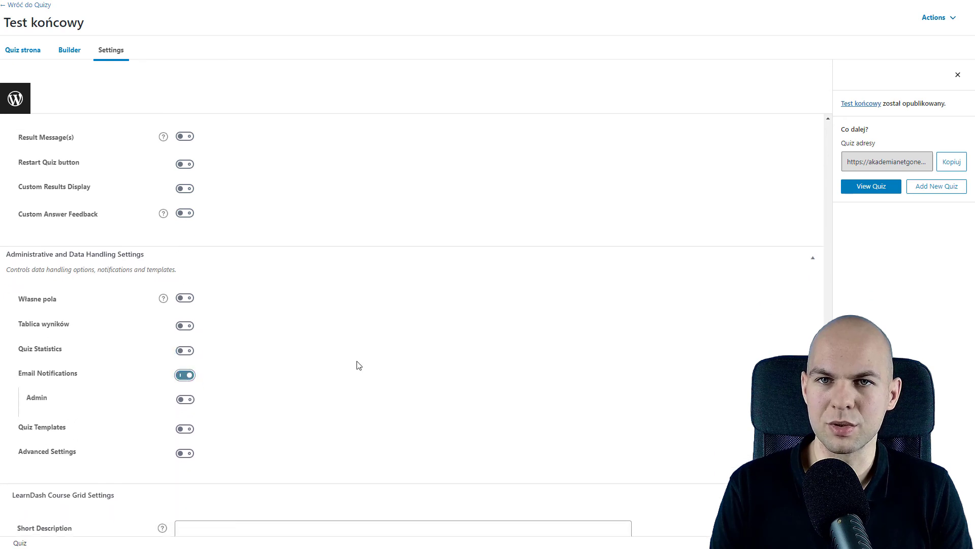
pyautogui.click(185, 376)
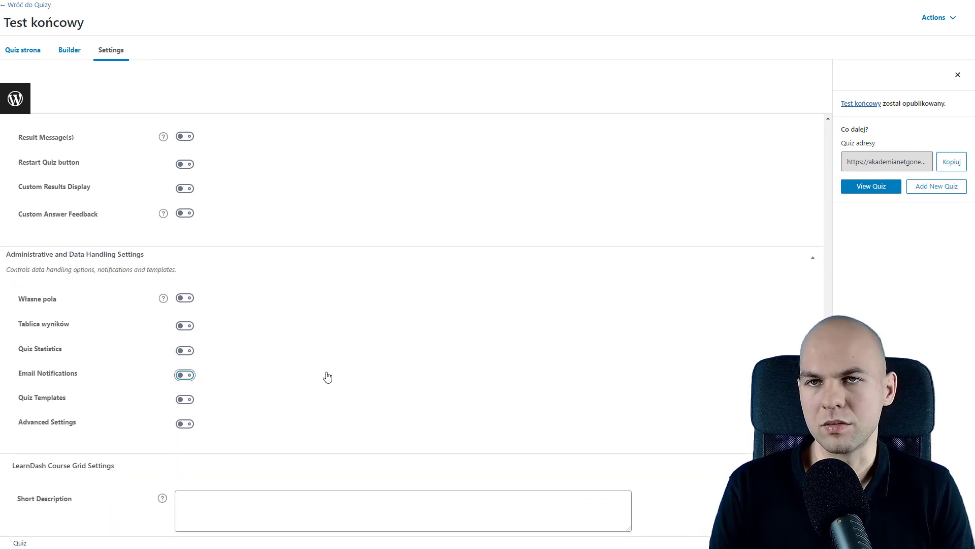
# - Update the Test końcowy quiz to save its settings and preview it in a new tab
pyautogui.scroll(2, 328, 377)
pyautogui.scroll(11, 327, 377)
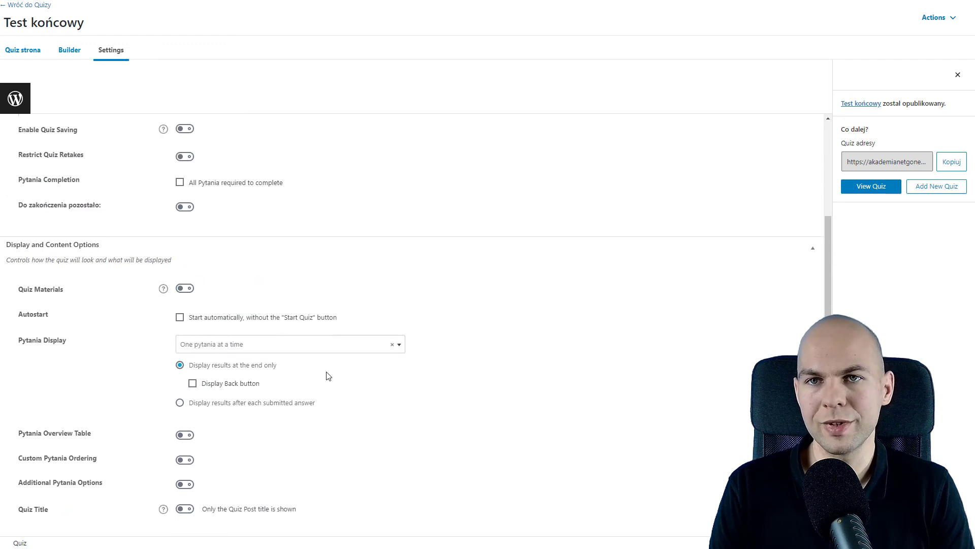
pyautogui.scroll(3, 328, 358)
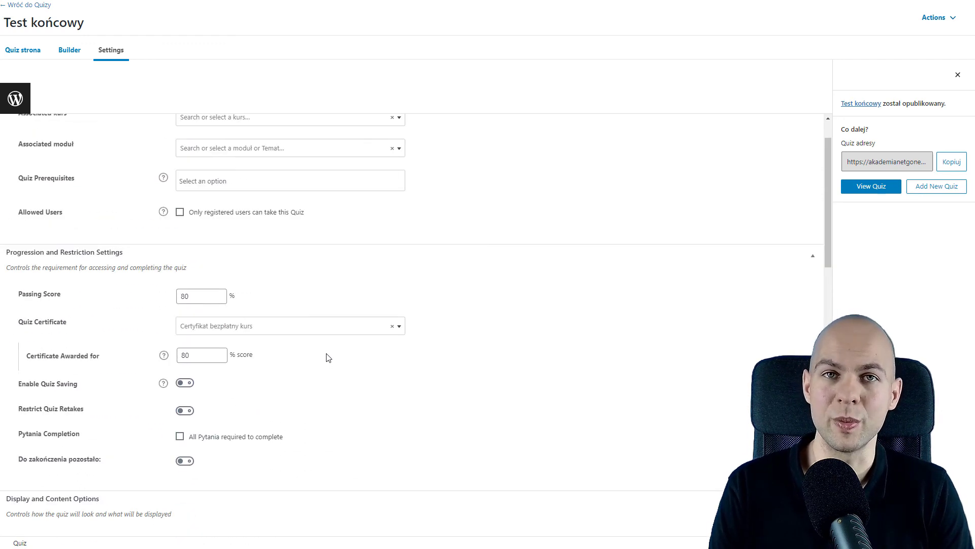
pyautogui.scroll(1, 327, 358)
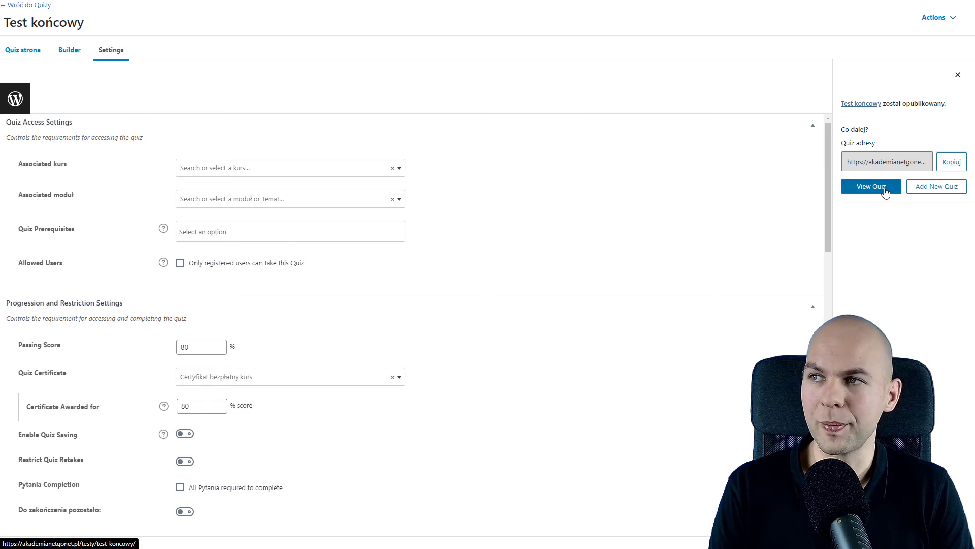
pyautogui.click(958, 75)
pyautogui.click(902, 99)
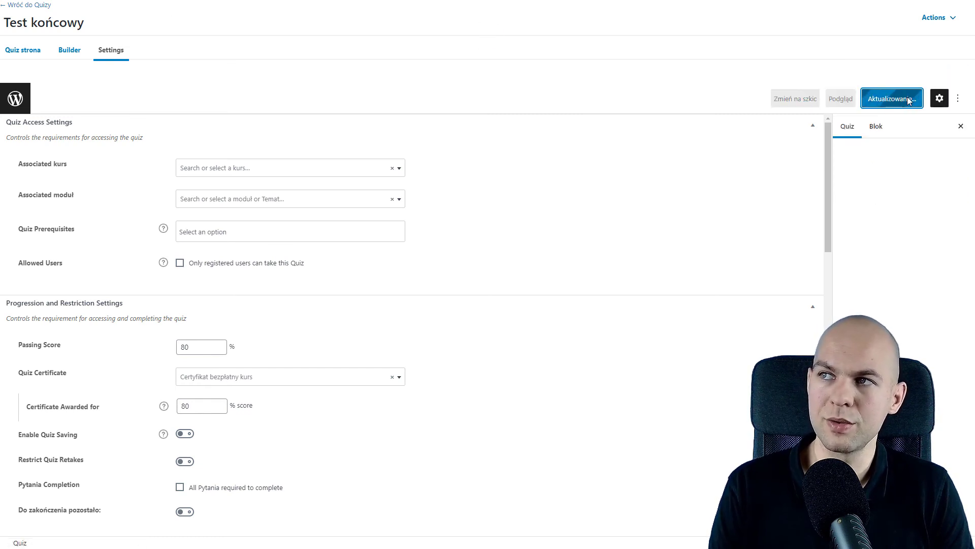
pyautogui.click(841, 99)
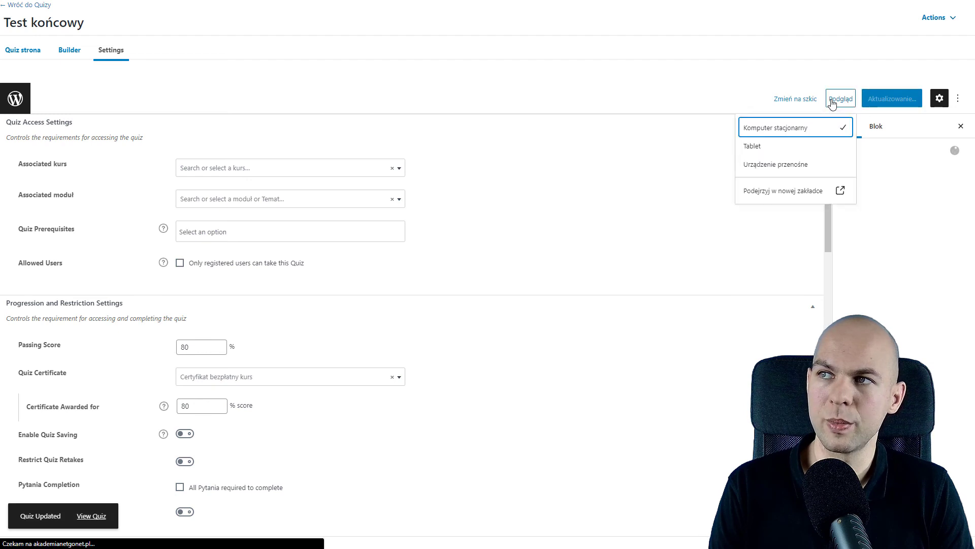
pyautogui.click(782, 191)
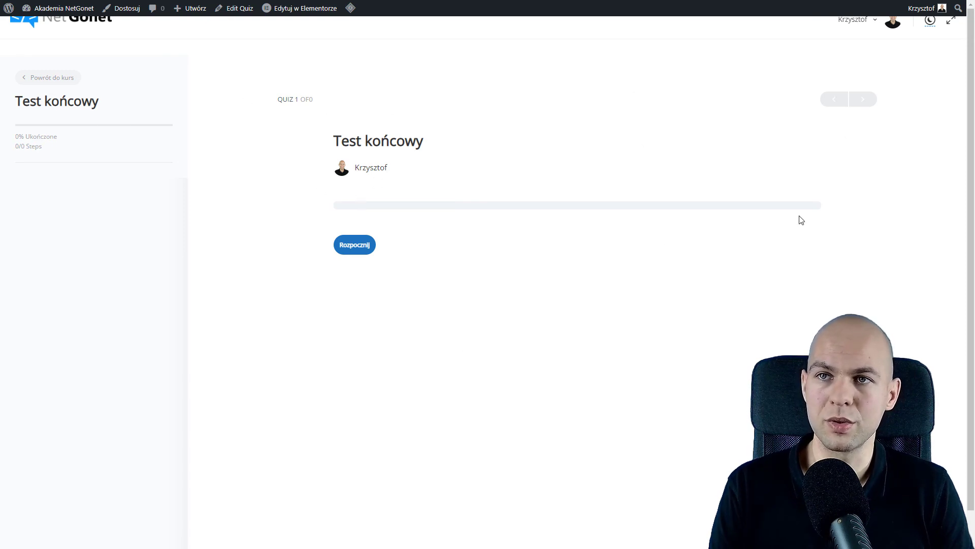
# - Start the quiz, finish it with the answer "Tak" and open the awarded certificate for printing
pyautogui.click(363, 247)
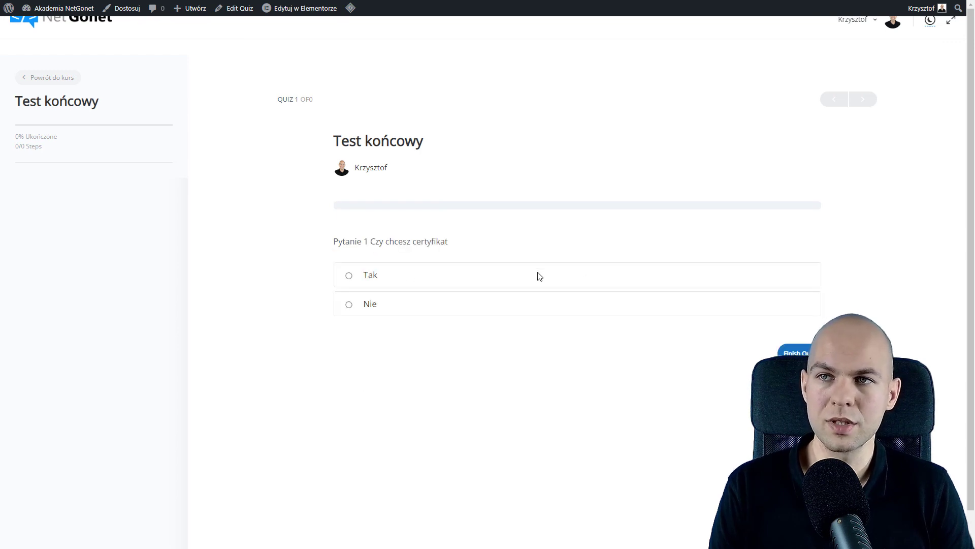
pyautogui.click(349, 275)
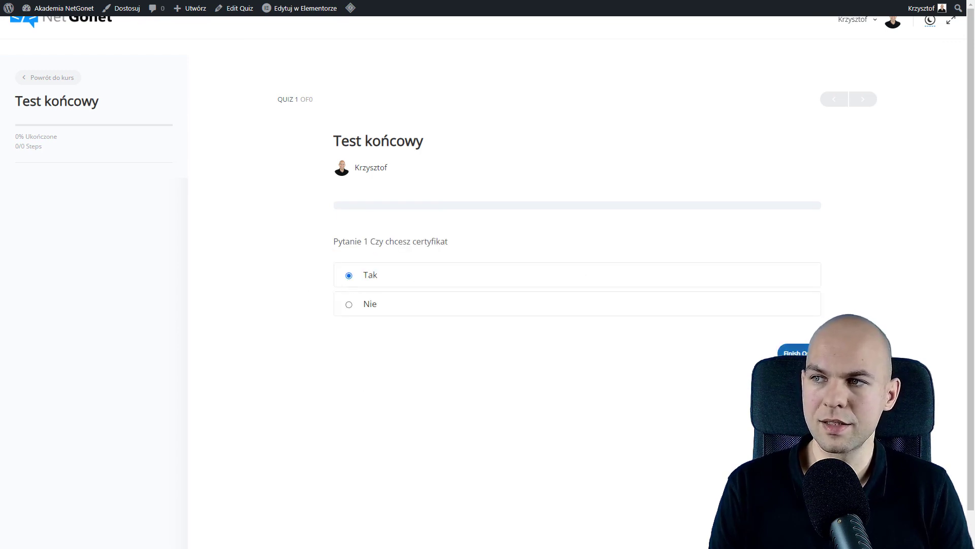
pyautogui.click(794, 352)
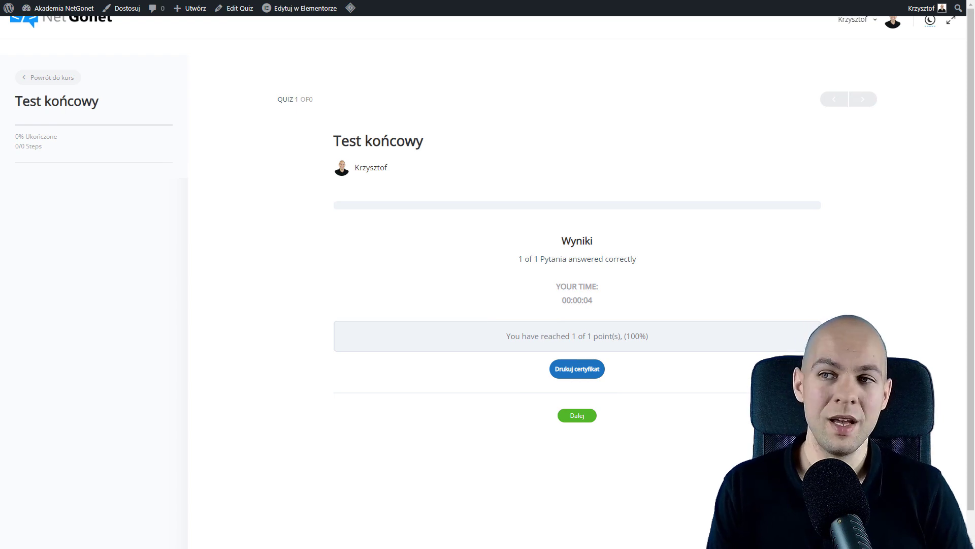
pyautogui.click(563, 374)
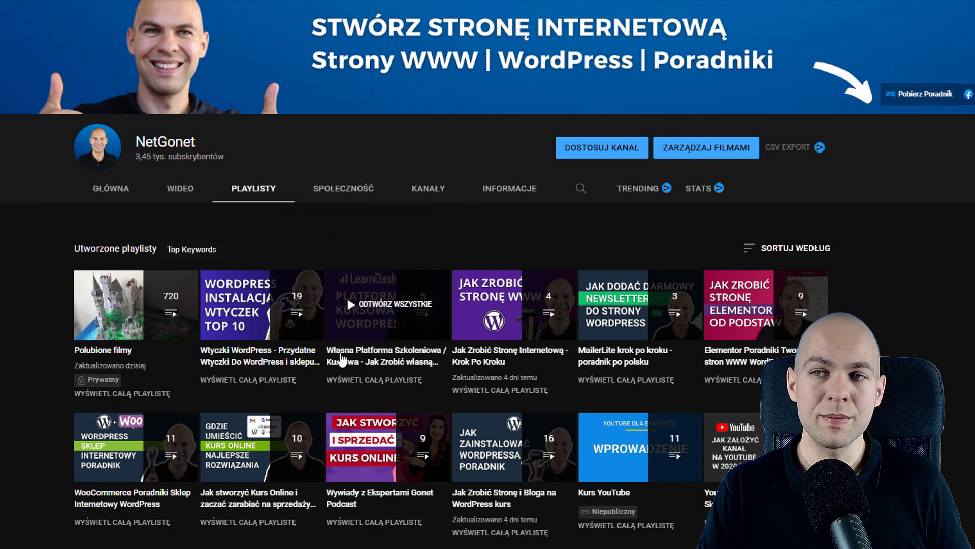
# - On the NetGonet YouTube channel, open the playlist "Własna Platforma Szkoleniowa / Kursowa"
pyautogui.click(365, 365)
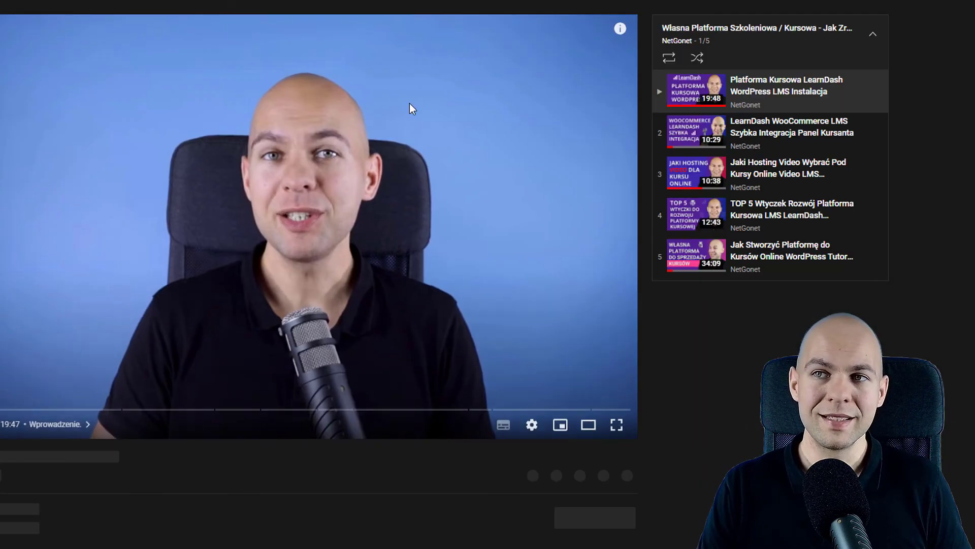